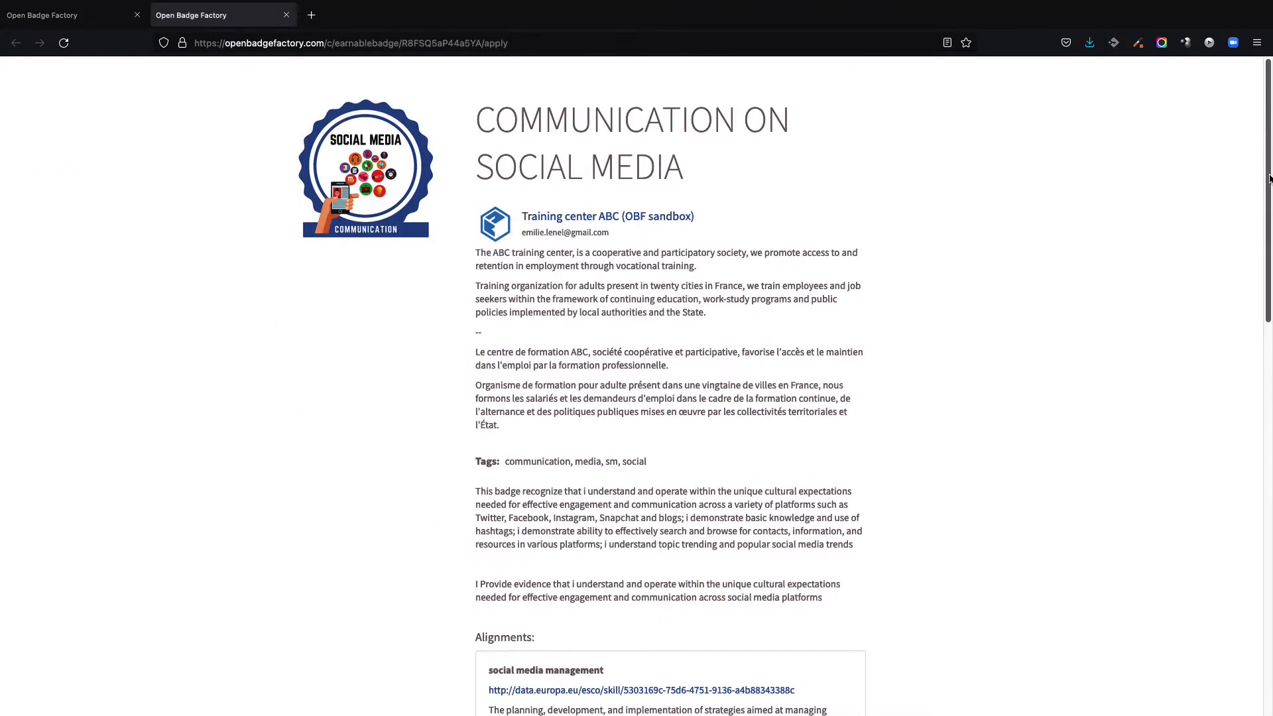
Step: Scroll through the sample application form and close its tab
left_click_drag(1269, 174, 1269, 500)
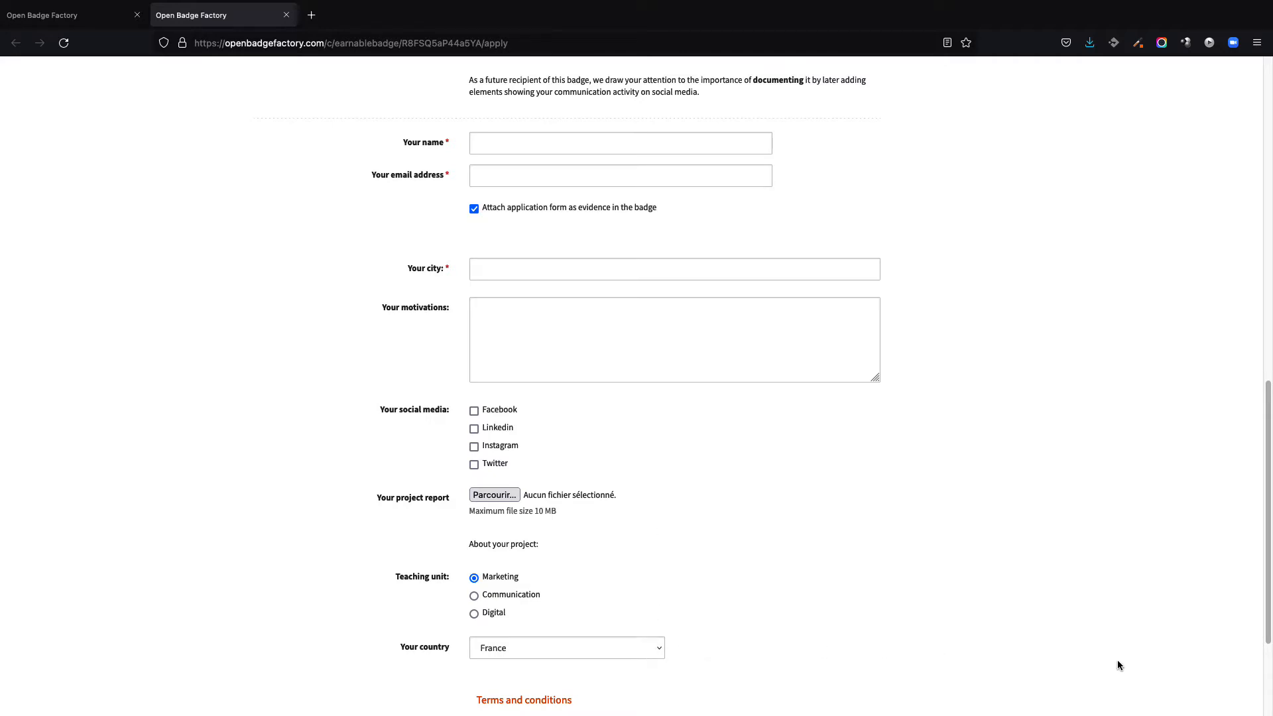
key("ctrl+w")
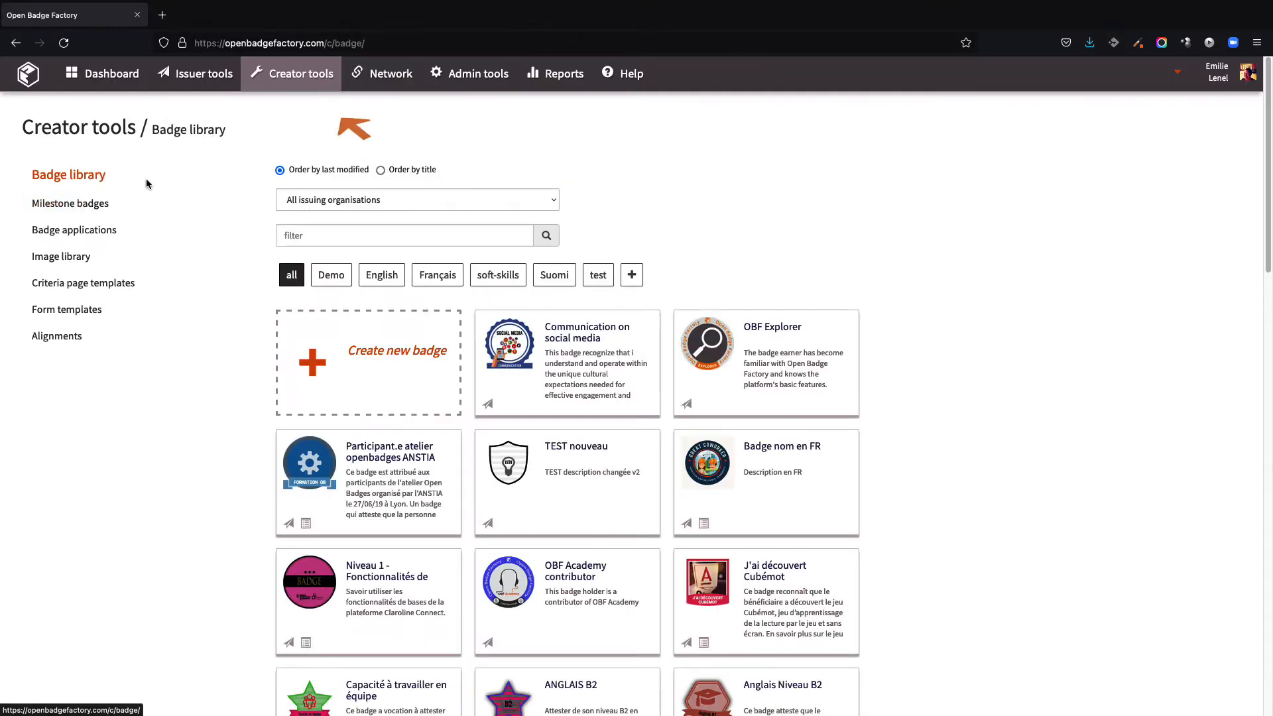
Step: Start a new badge application and choose the Communication on social media badge
left_click(78, 230)
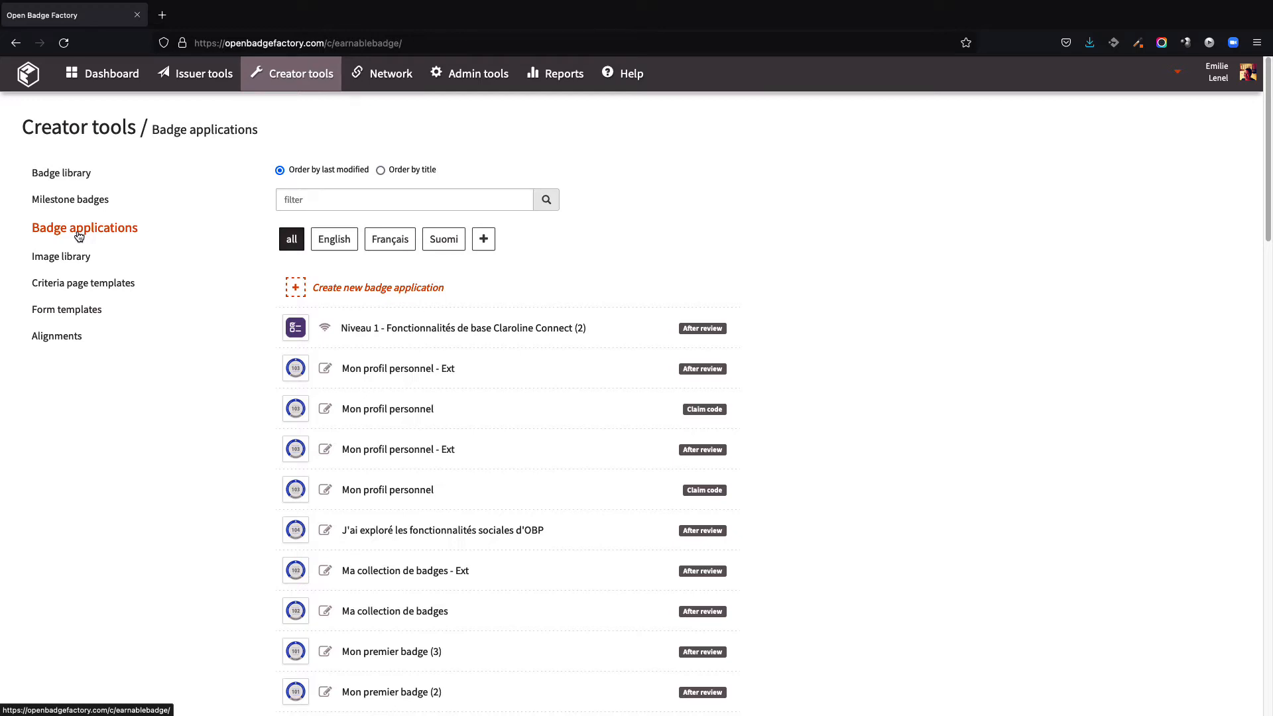
left_click(421, 294)
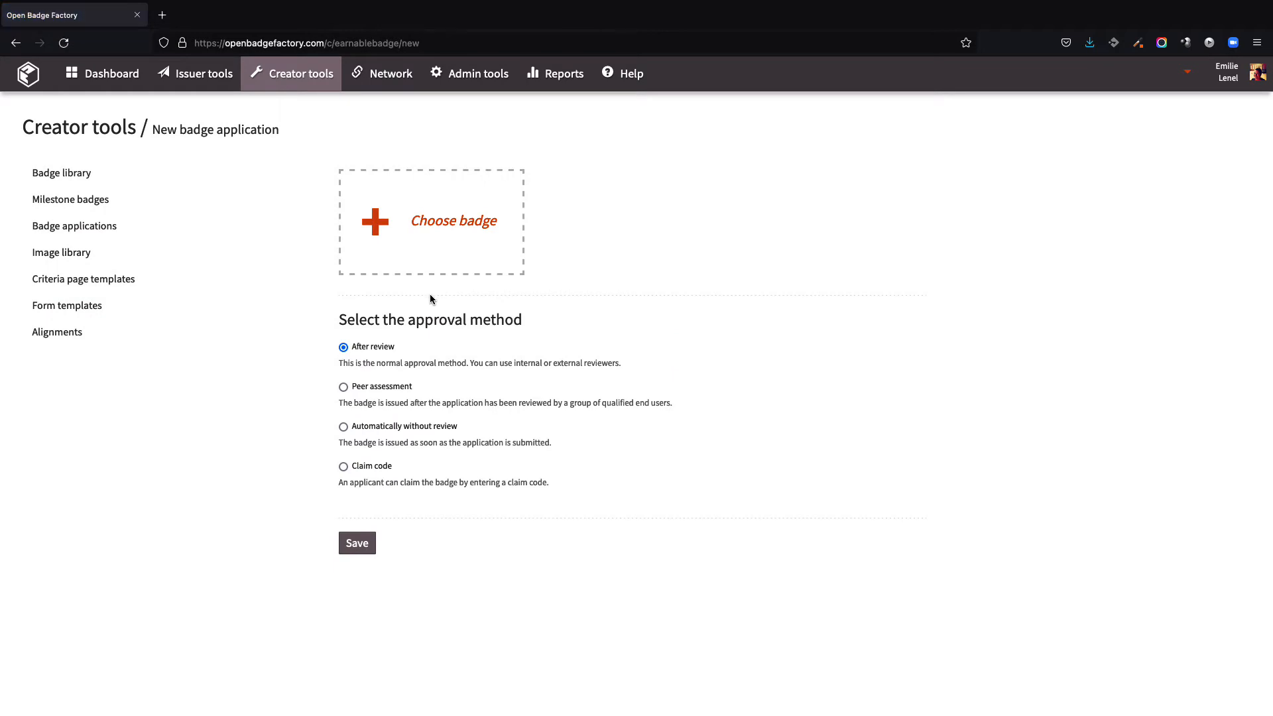
left_click(434, 236)
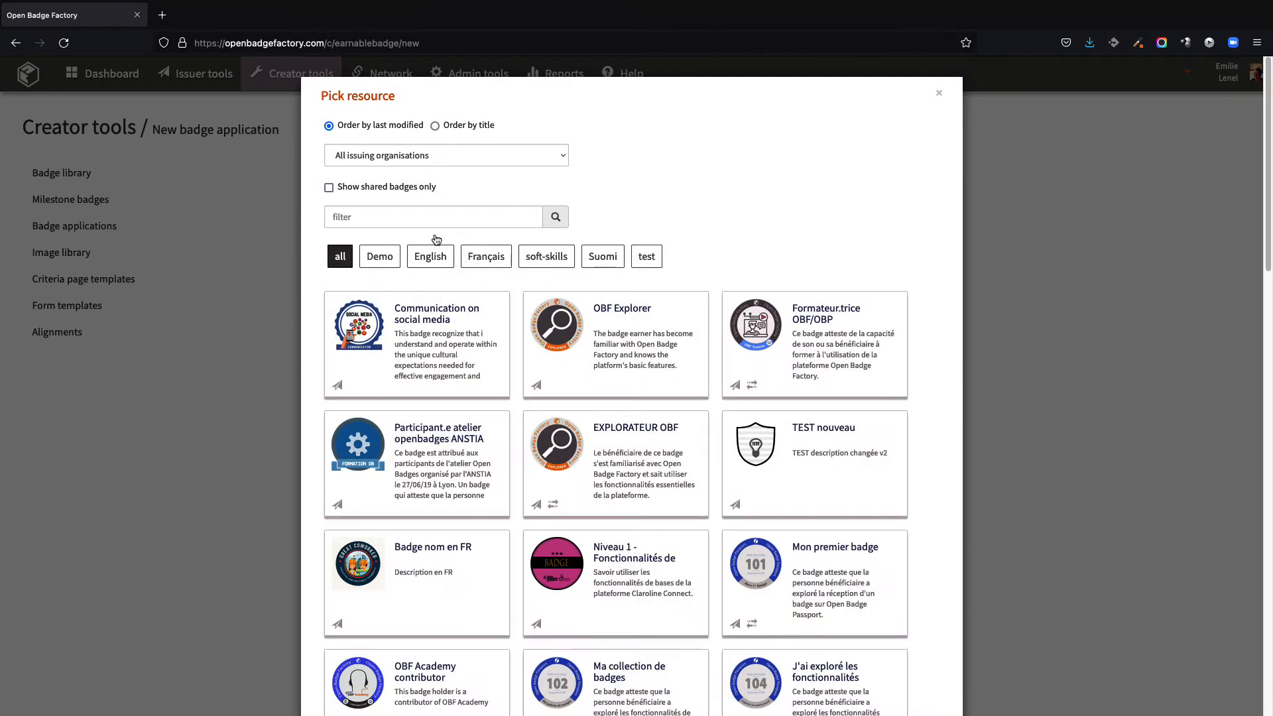
left_click(424, 312)
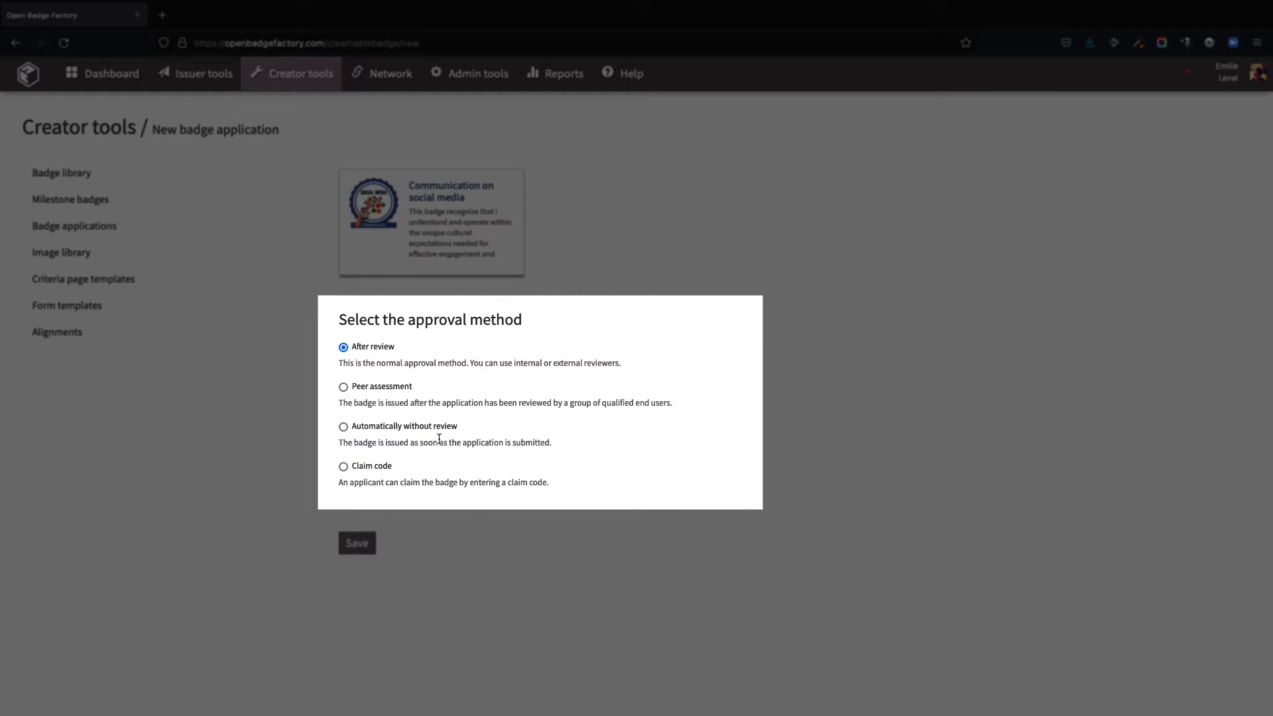
Step: Set the approval method to After review and save the new badge application
left_click(400, 428)
left_click(378, 467)
left_click(381, 393)
left_click(378, 352)
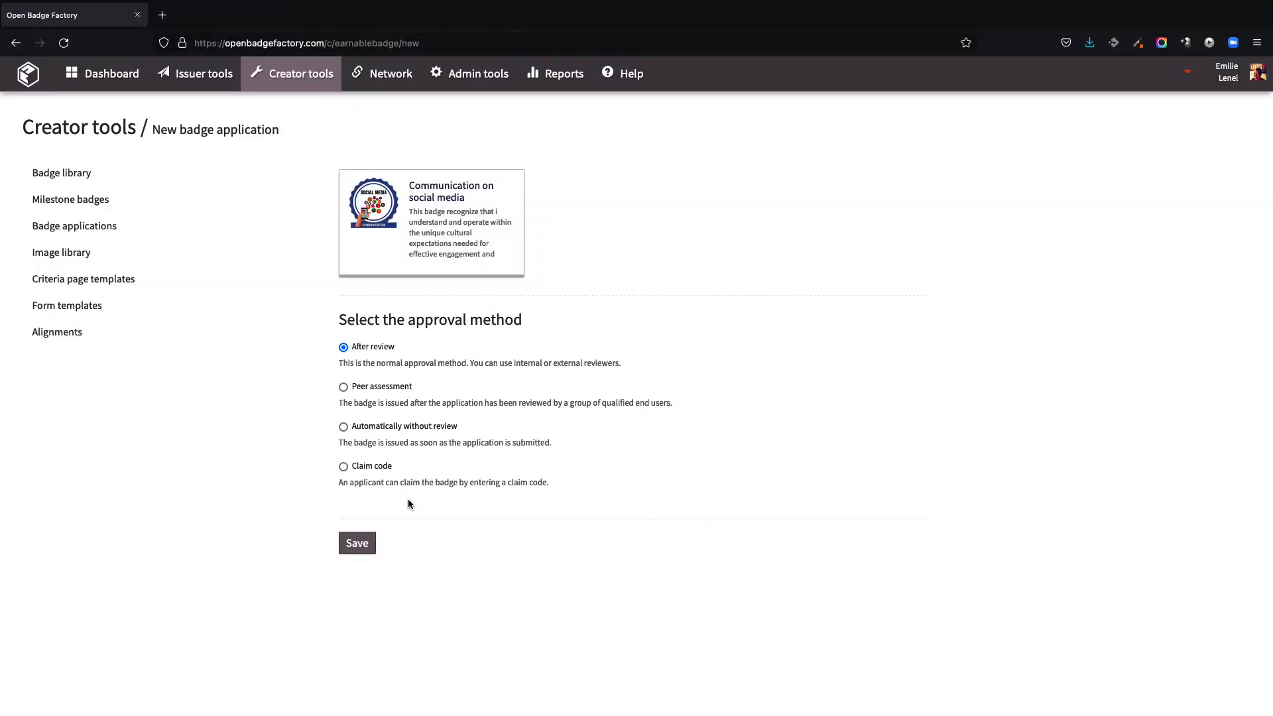
left_click(371, 543)
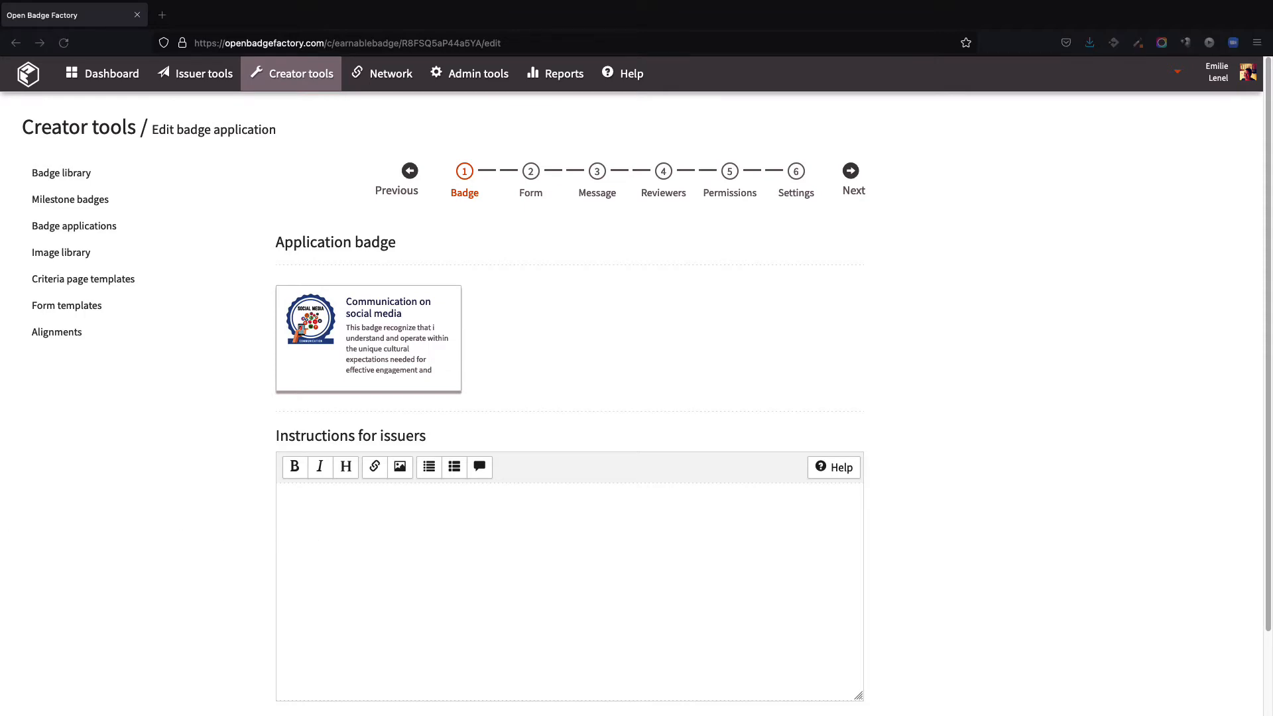
Step: Paste the issuer instructions "Please double-check that the student is part of the training program." and bold "double-check"
left_click(373, 519)
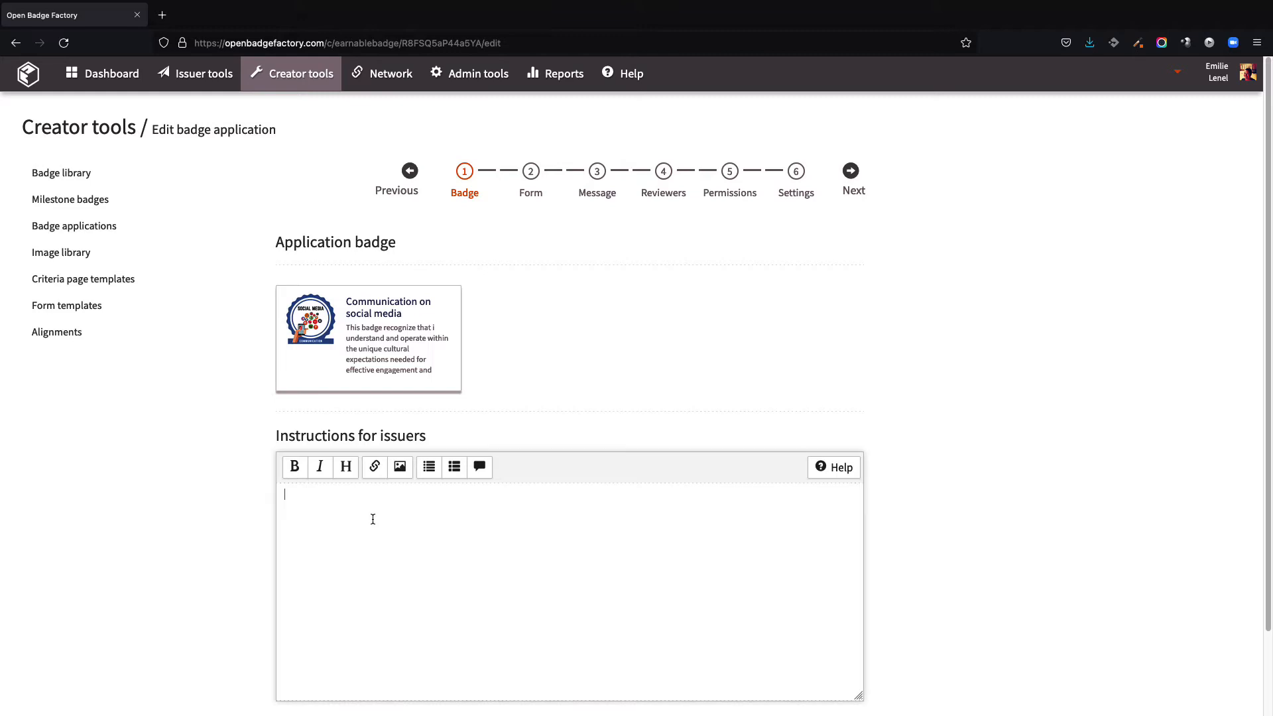
type("Please double-check that the student is part of the training program.")
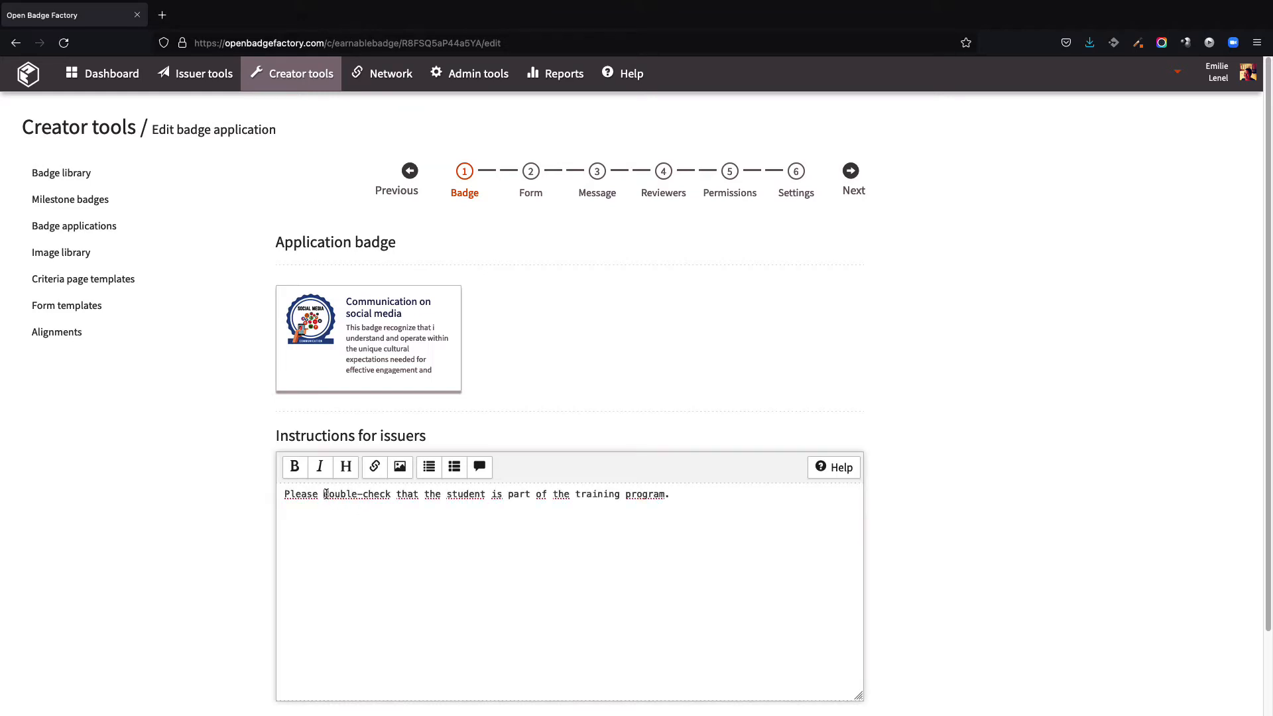
left_click_drag(324, 494, 391, 494)
left_click(305, 473)
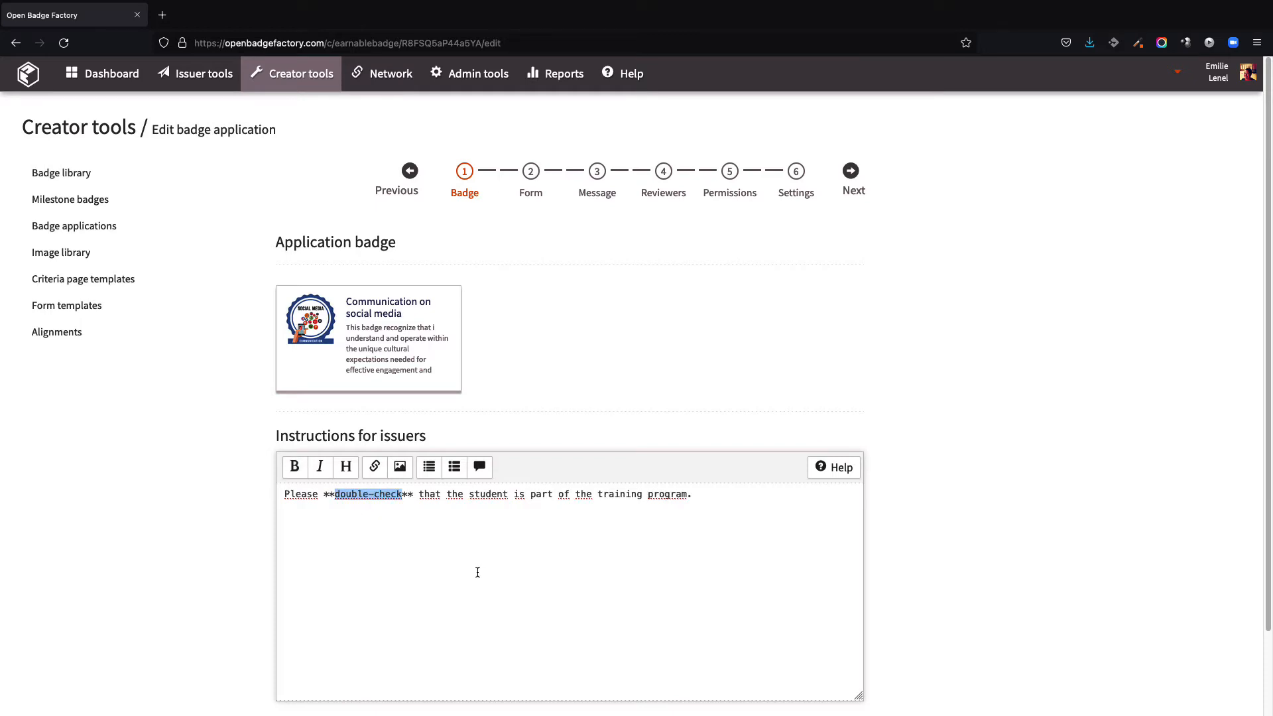
Step: On the Form step, paste the earner instructions about documenting social media activity and bold "documenting"
left_click(526, 202)
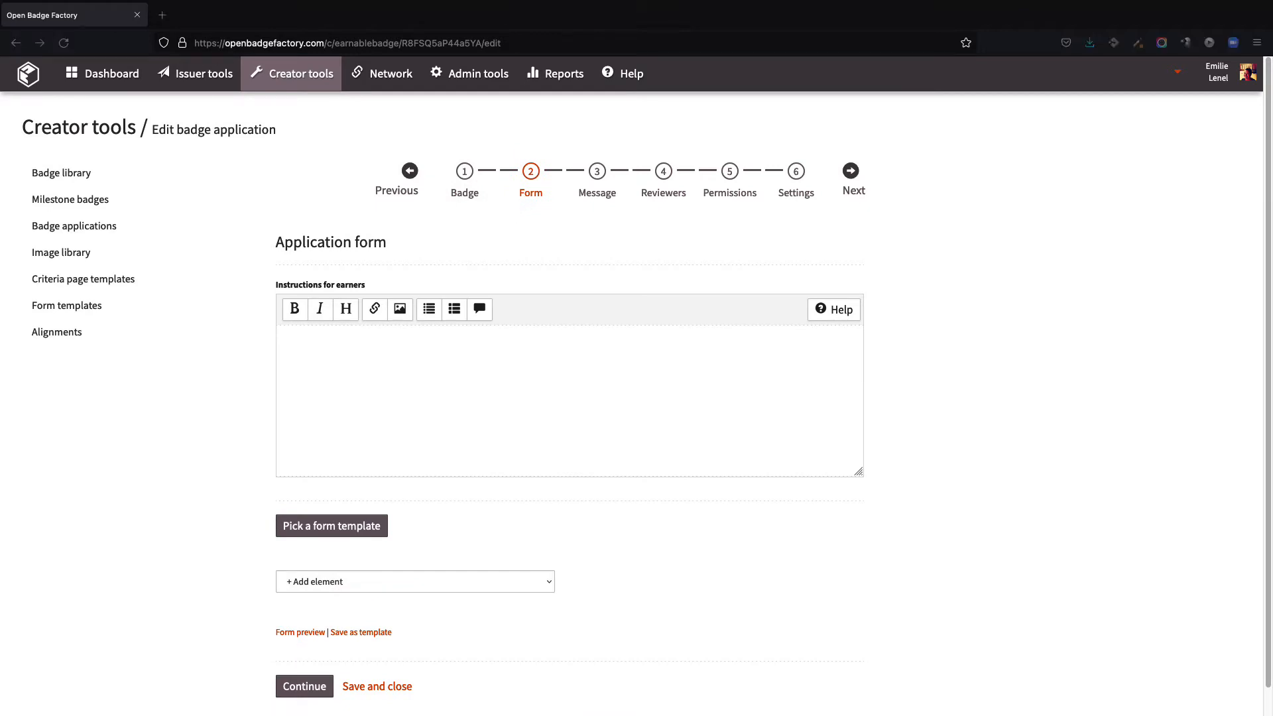
left_click(325, 393)
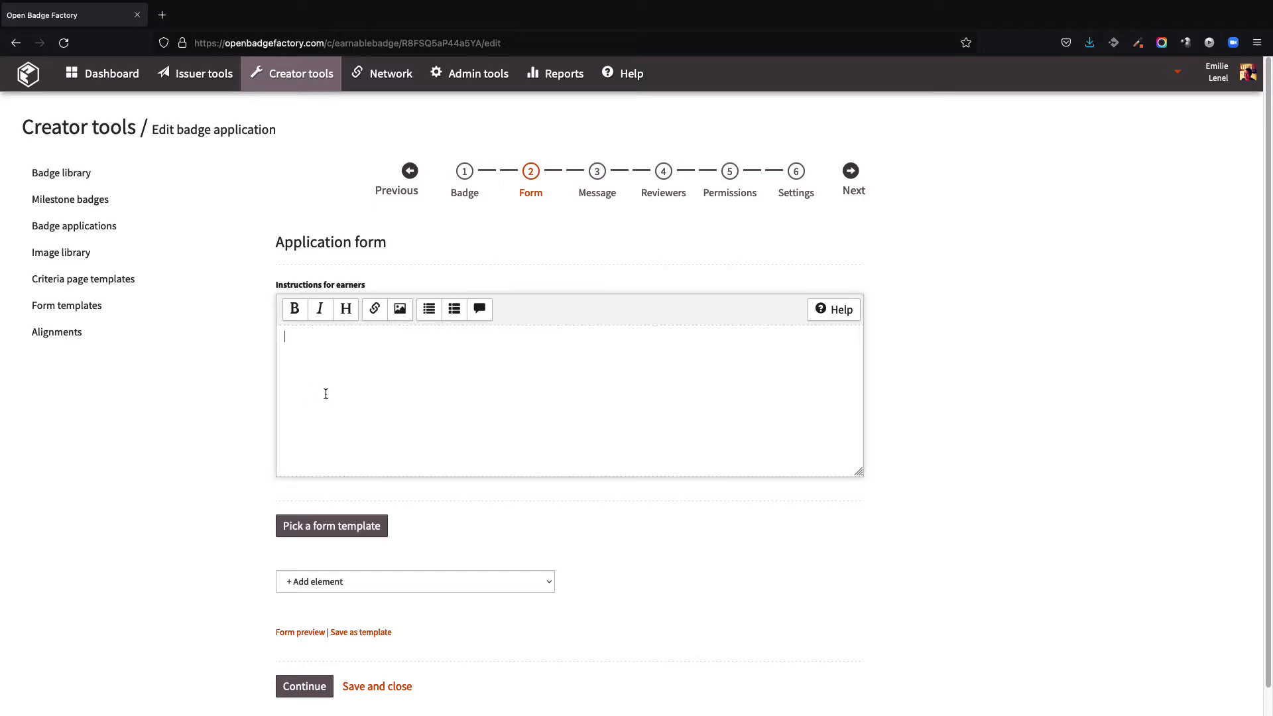
type("As a future recipient of this badge, we draw your attention to the importance of documenting it by later adding elements showing your communication activity on social media.")
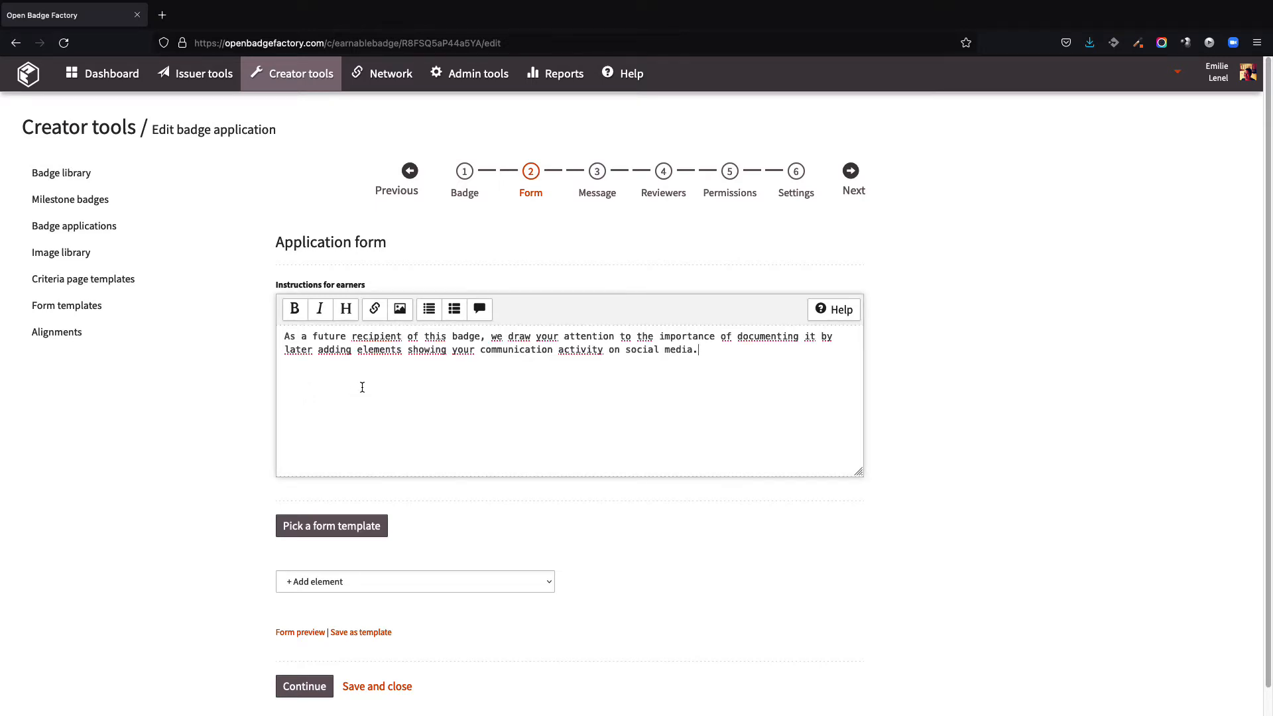
double_click(768, 335)
left_click(292, 311)
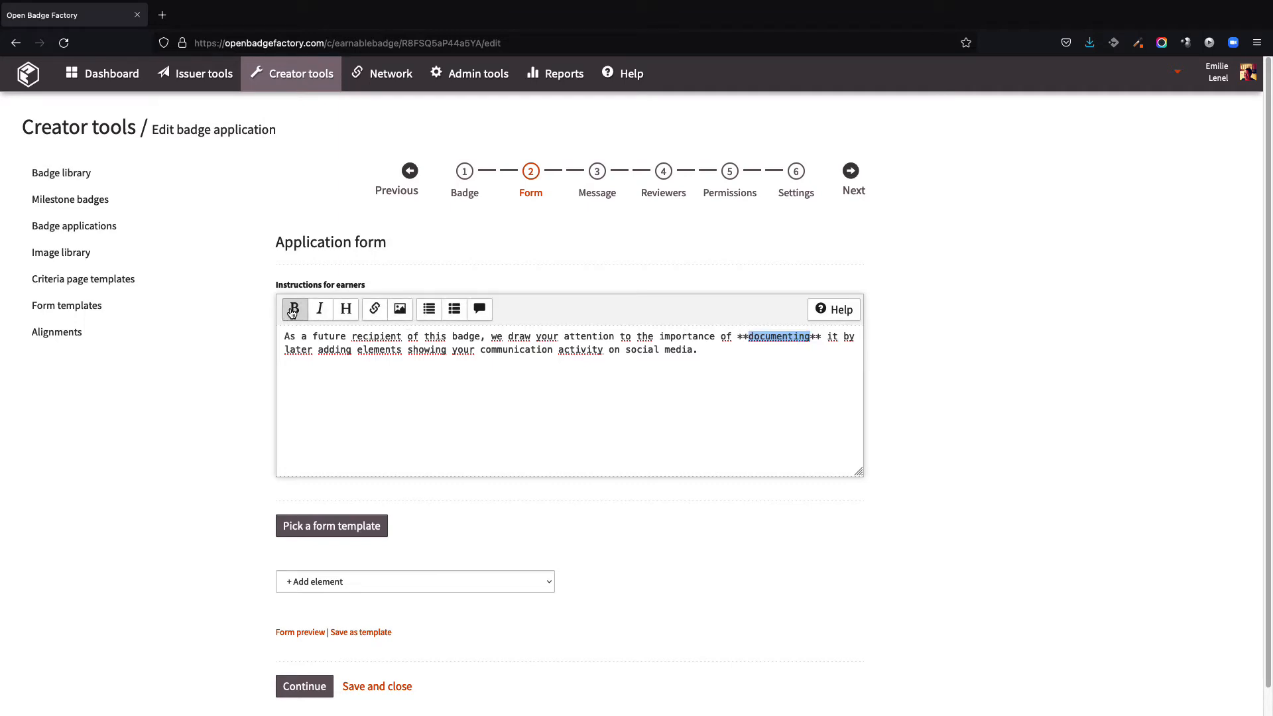
left_click(644, 367)
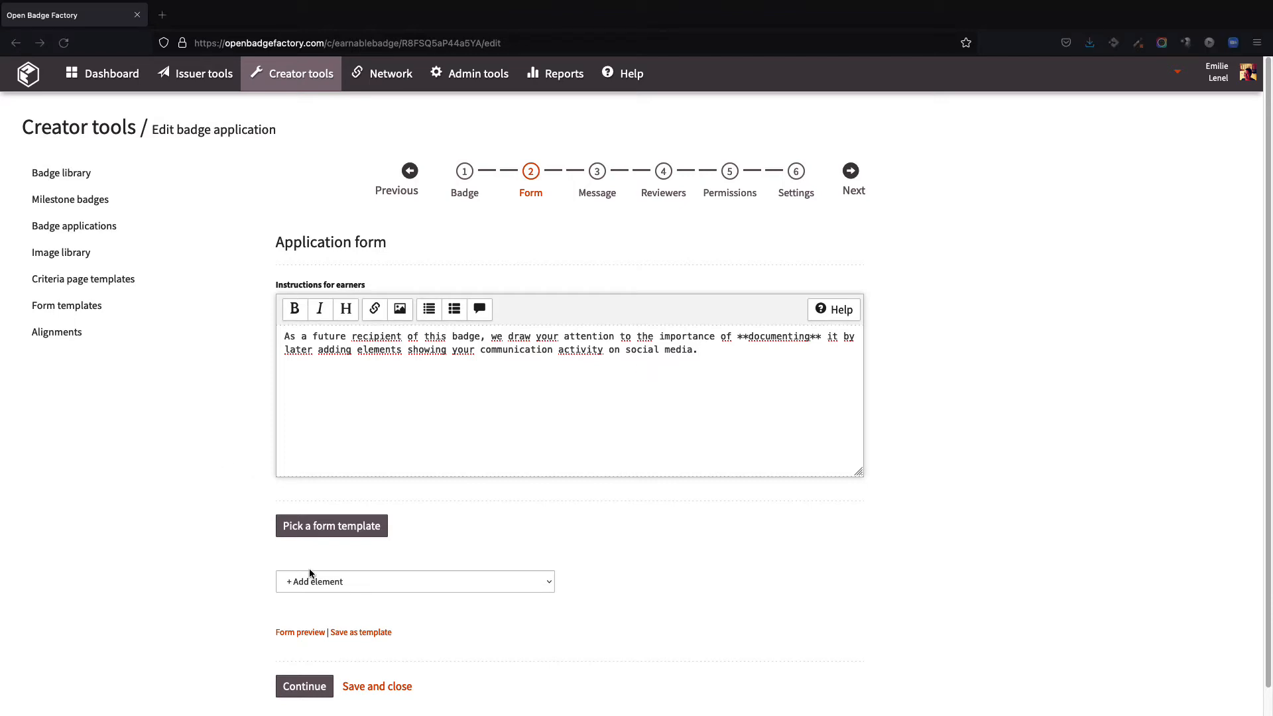
Step: Add a text input element labelled "Your city:" to the application form
left_click(309, 573)
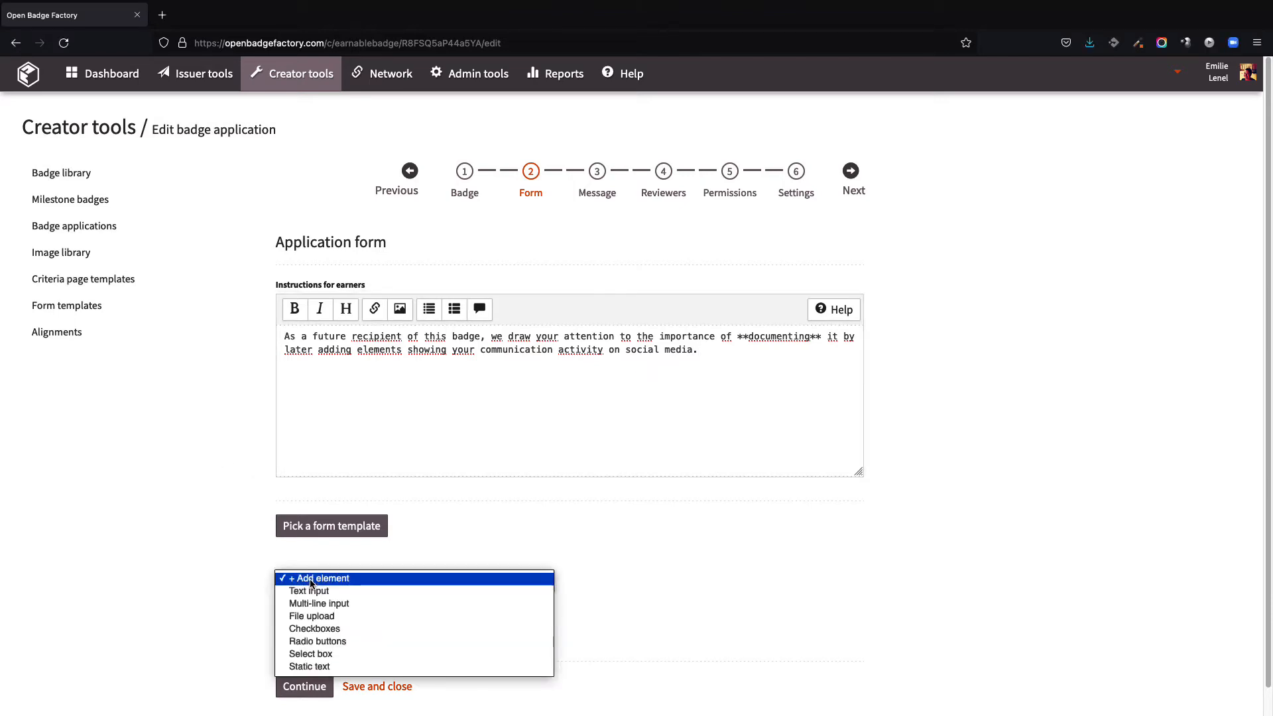
left_click(420, 592)
left_click(599, 130)
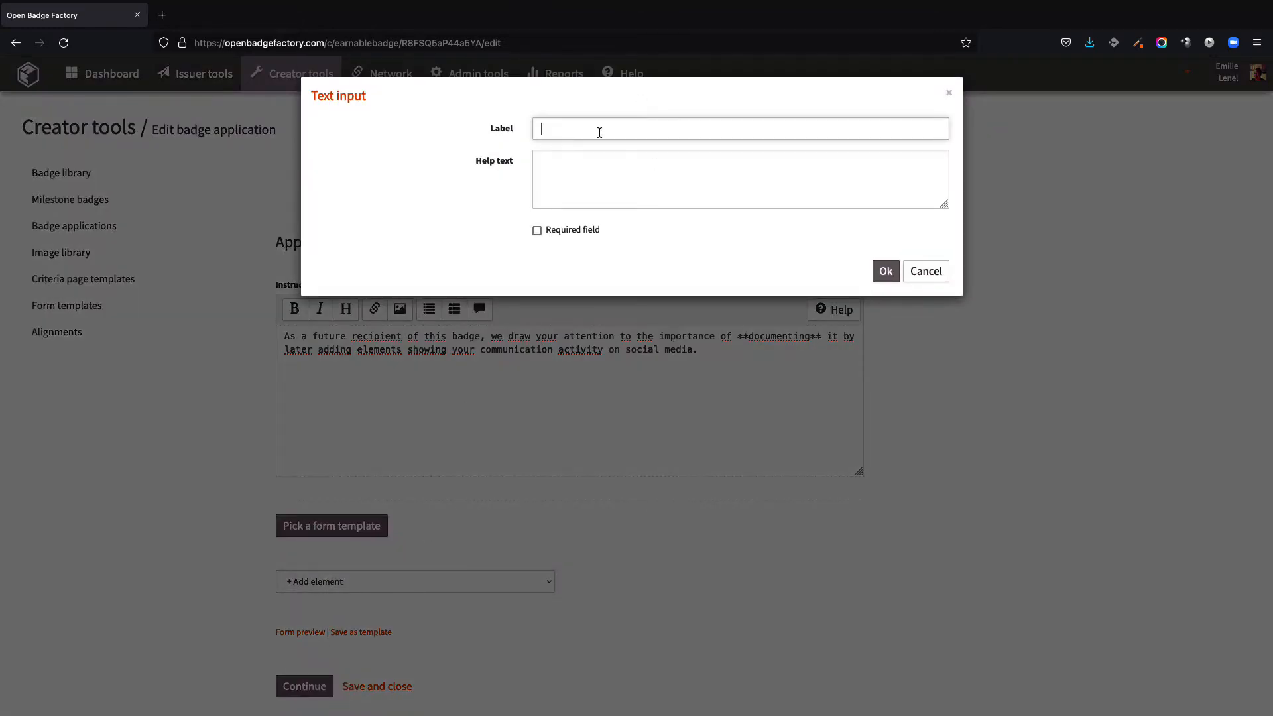
type("Your city:")
left_click(885, 273)
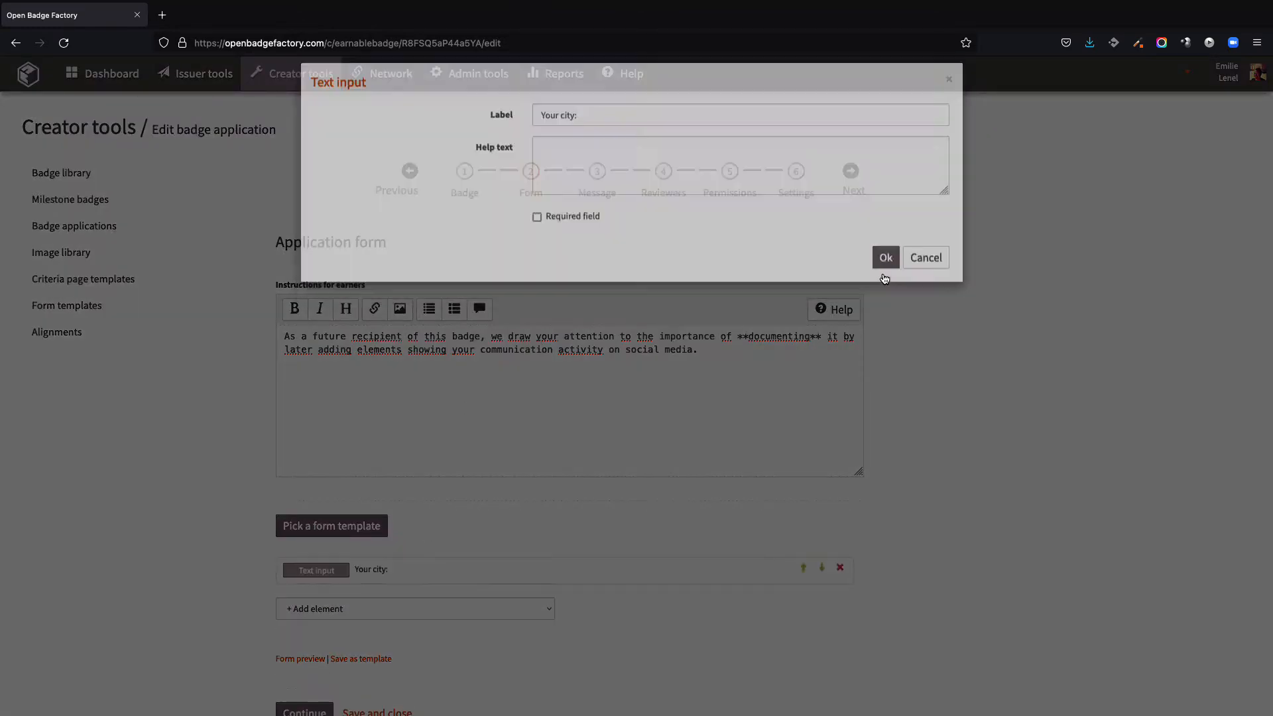
Step: Add a multi-line input labelled "Your motivations:" and increase its number of rows
left_click(499, 615)
left_click(499, 629)
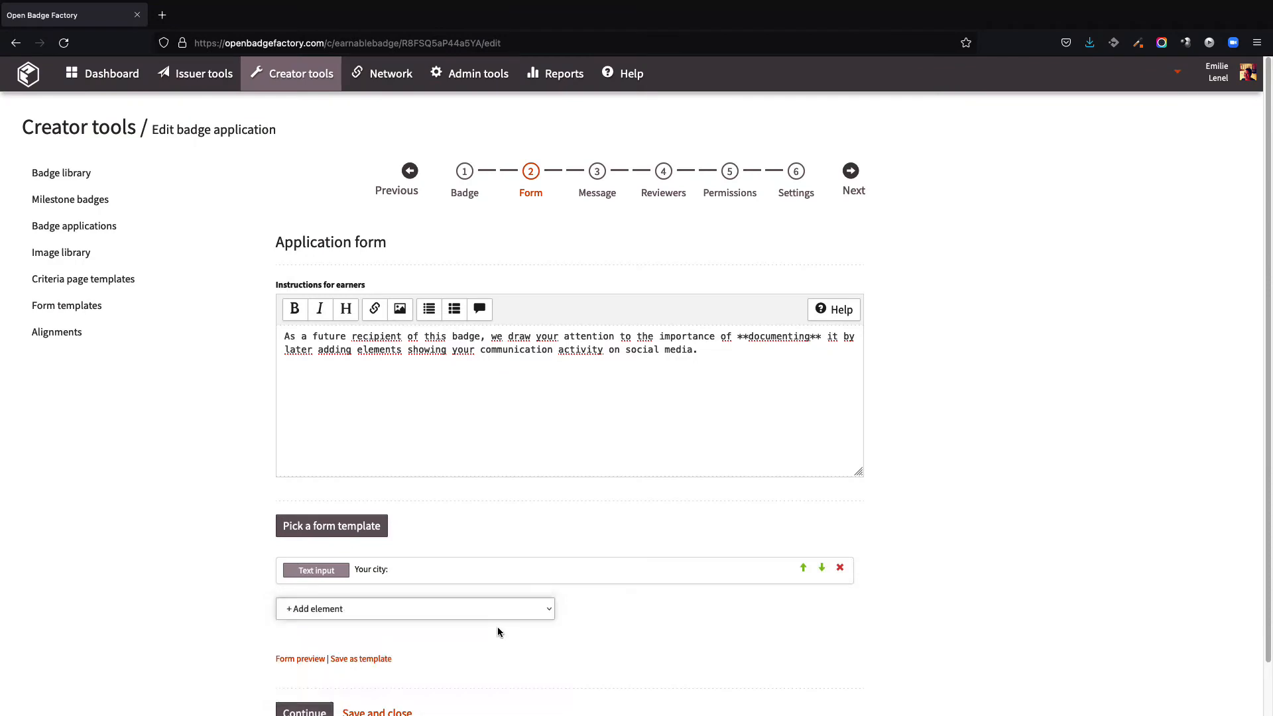
left_click(556, 130)
type("Your motiva")
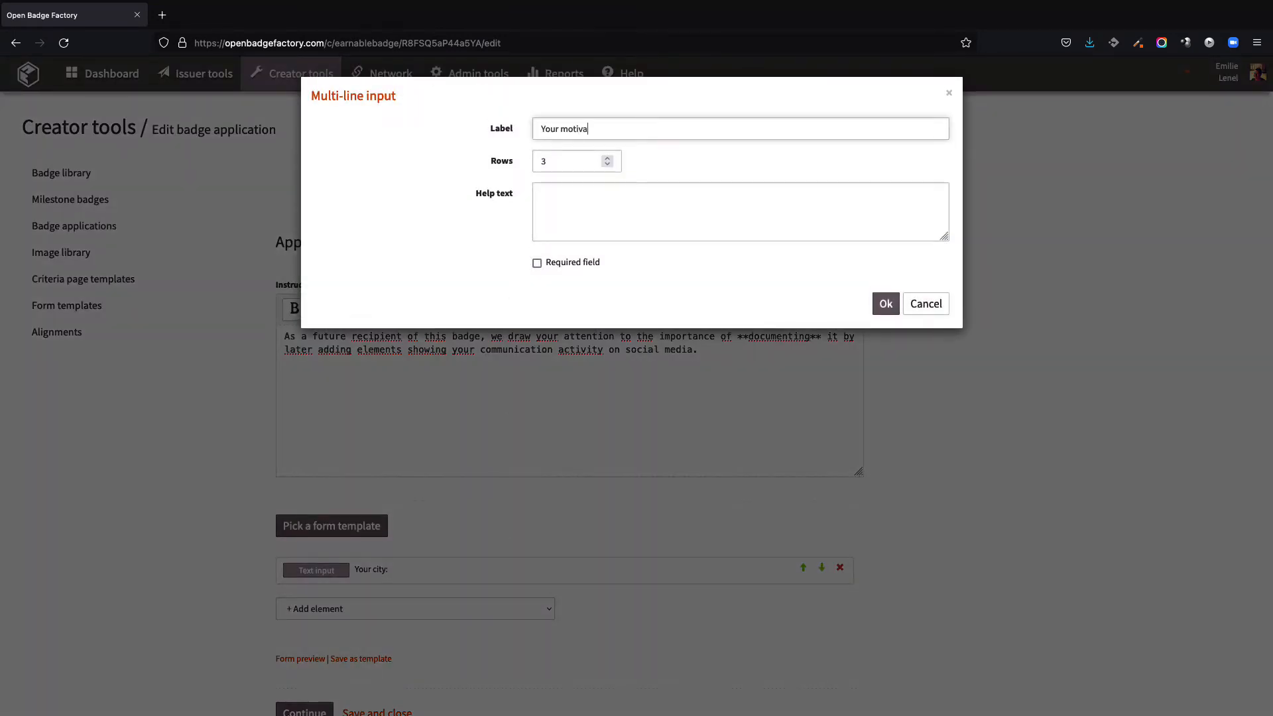
type("tions:")
left_click(607, 158)
left_click(608, 158)
left_click(882, 305)
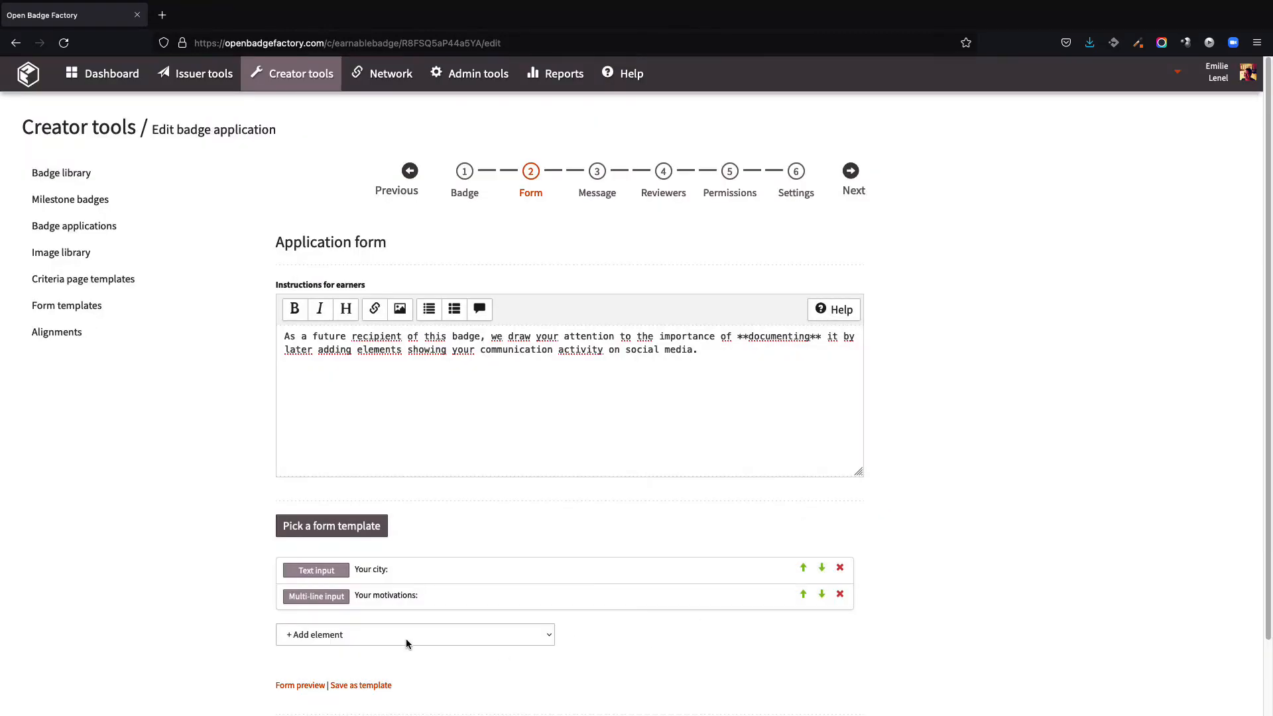
Step: Add a file upload element labelled "Your project report"
left_click(405, 638)
left_click(372, 565)
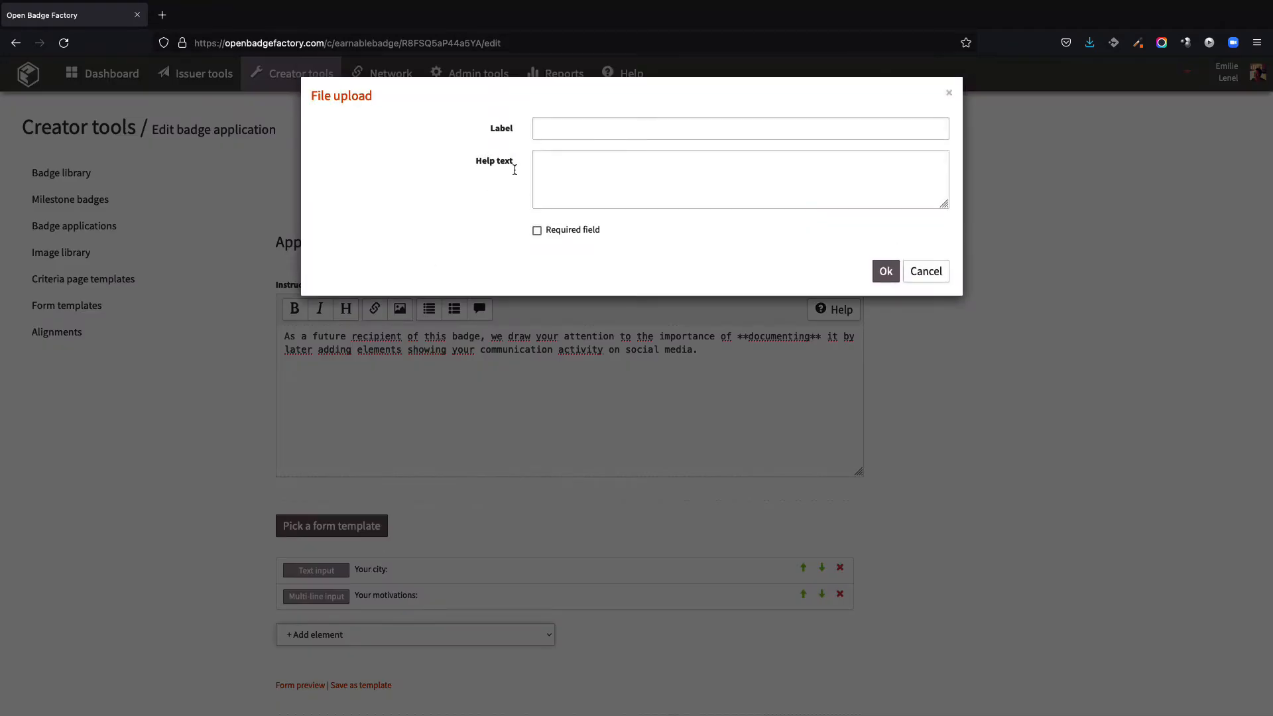
left_click(576, 129)
type("Your projec")
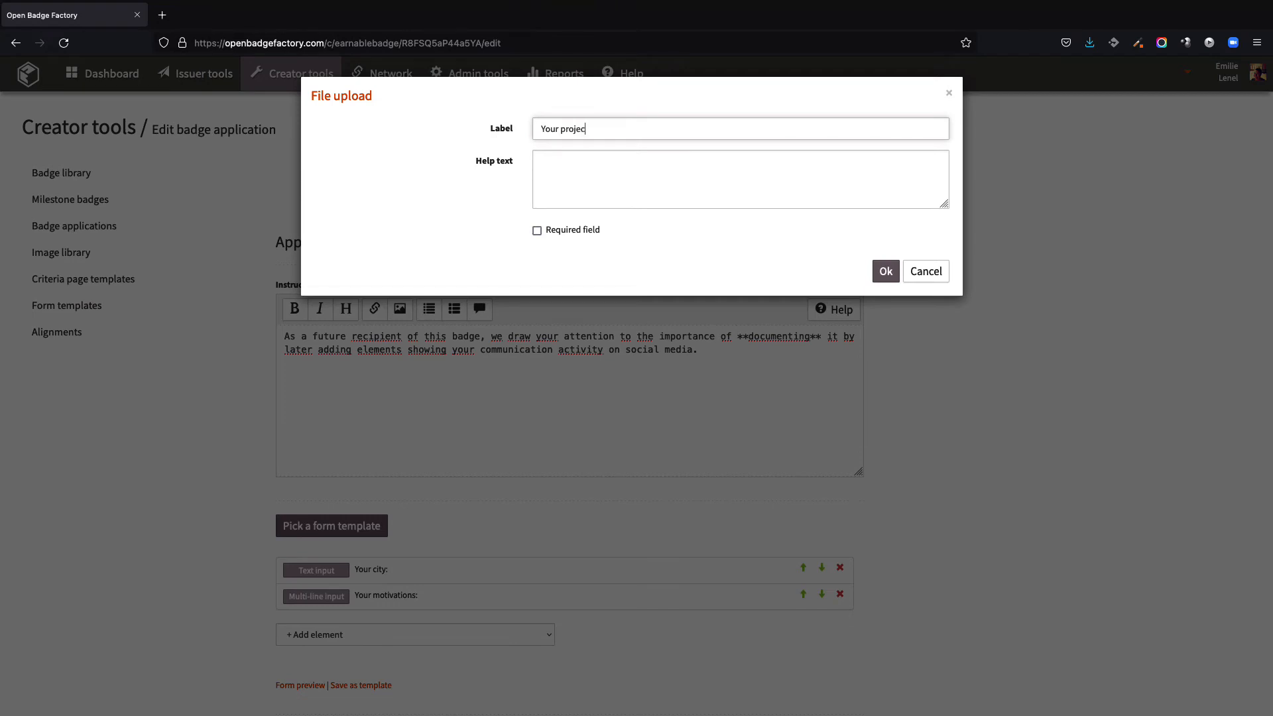
type("t report")
left_click(886, 271)
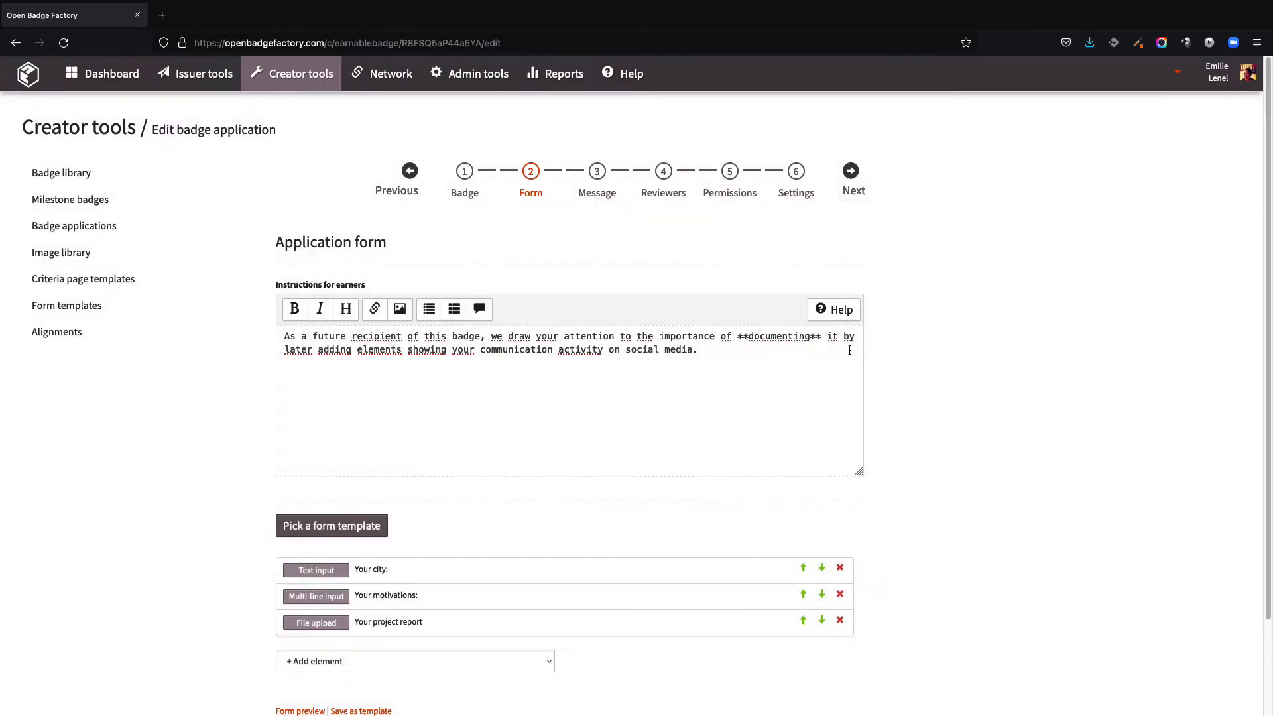
Step: Add checkboxes labelled "Your social media:" with options Facebook, Linkedin, Instagram and Twitter
left_click(508, 662)
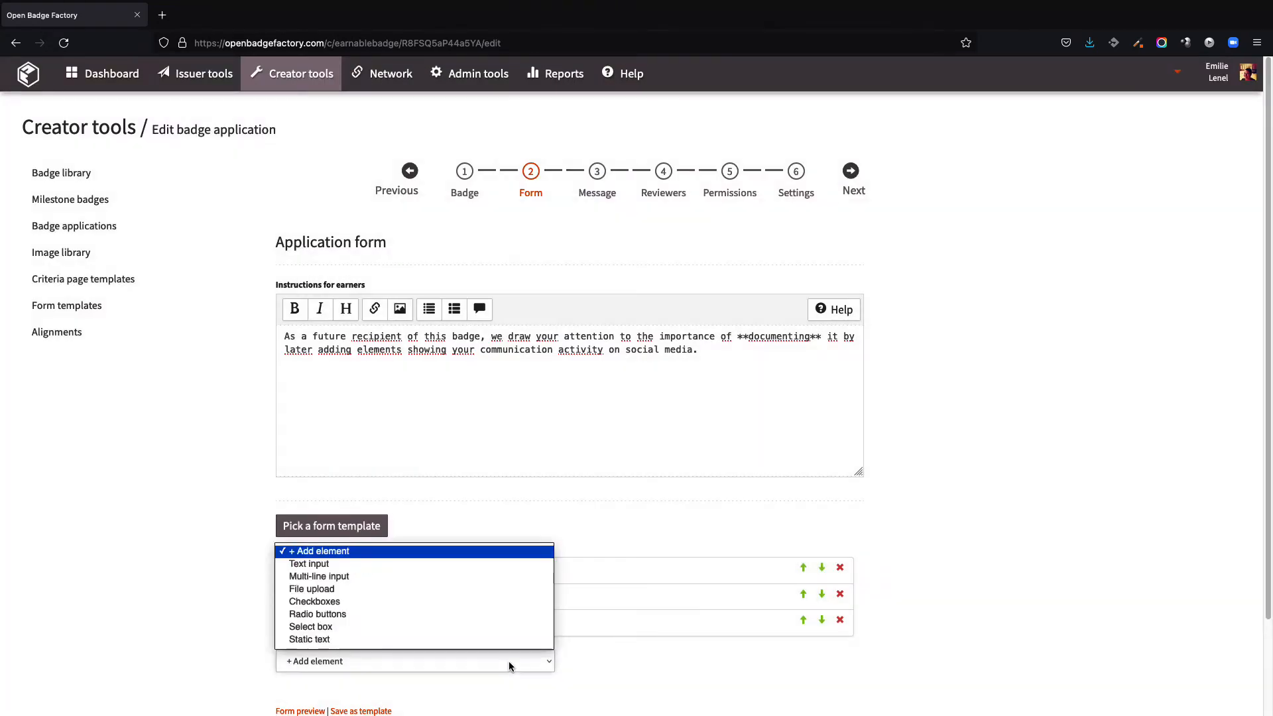
left_click(486, 602)
left_click(578, 130)
type("Your social")
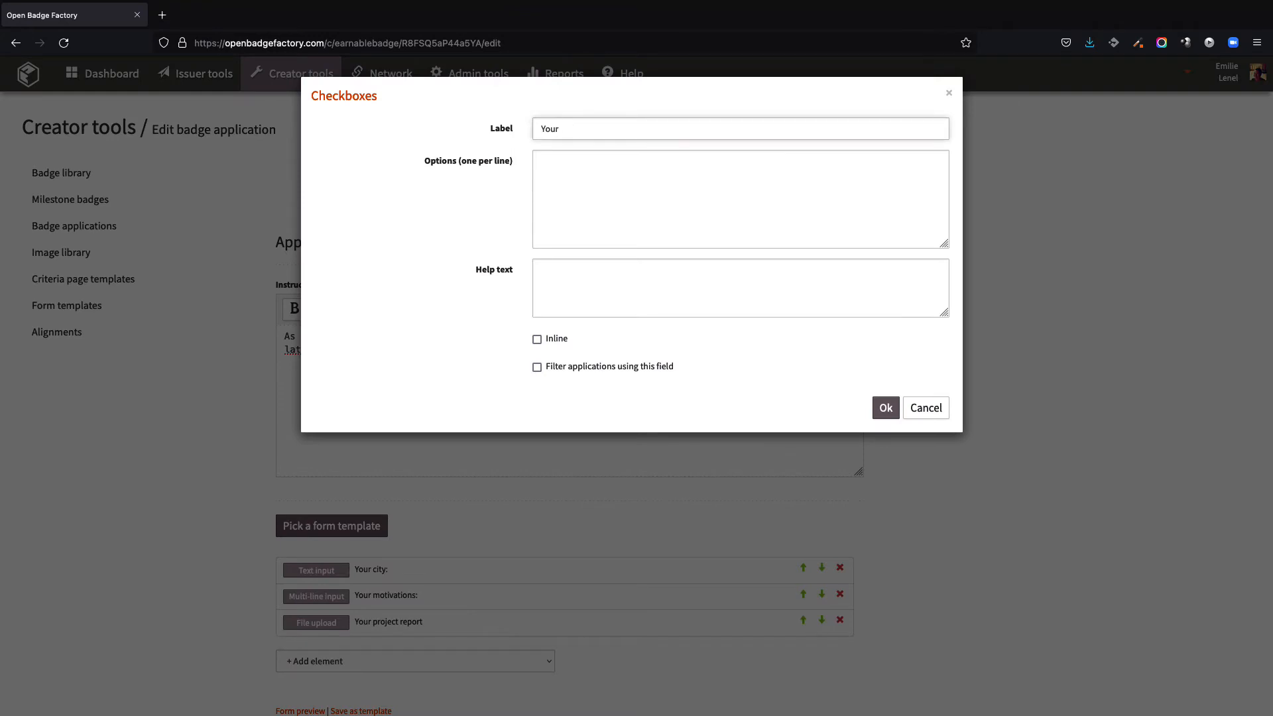
left_click(575, 202)
type("Facebook LinkedIn Instagram Twitter")
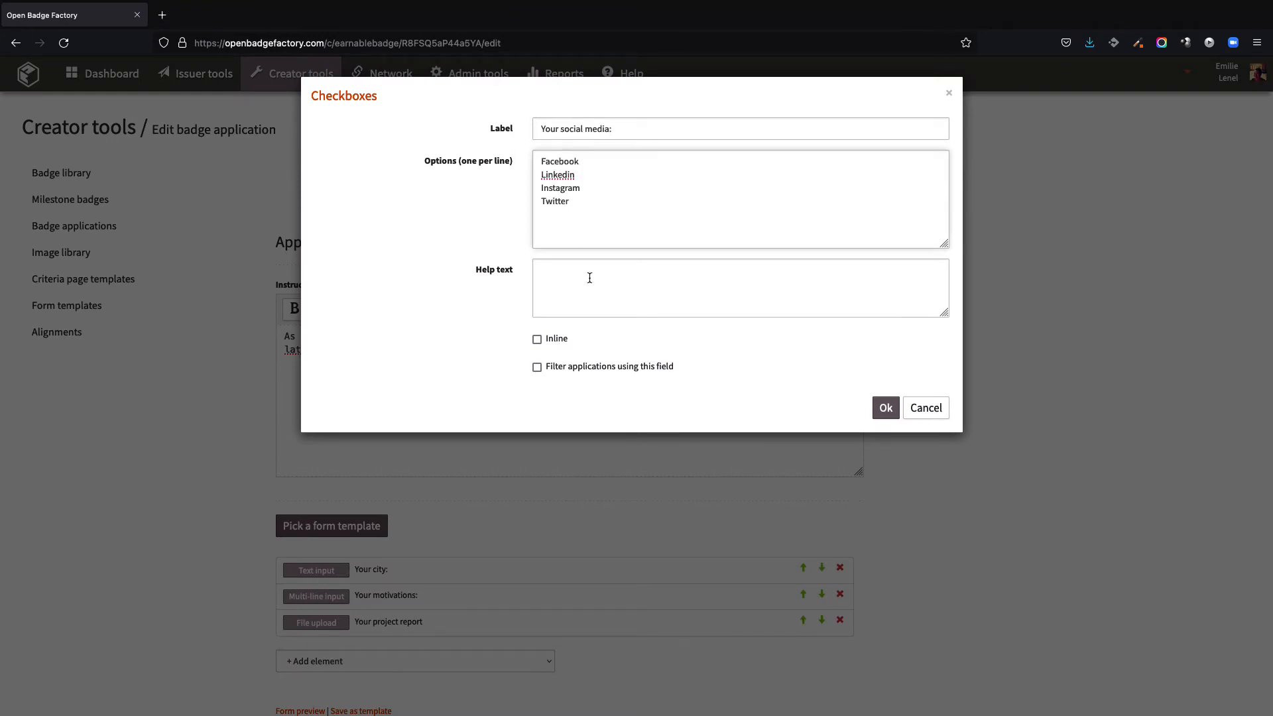
left_click(886, 408)
Step: Add radio buttons labelled "Teaching unit:" and paste in their options
scroll(519, 663, "down", 1)
left_click(518, 665)
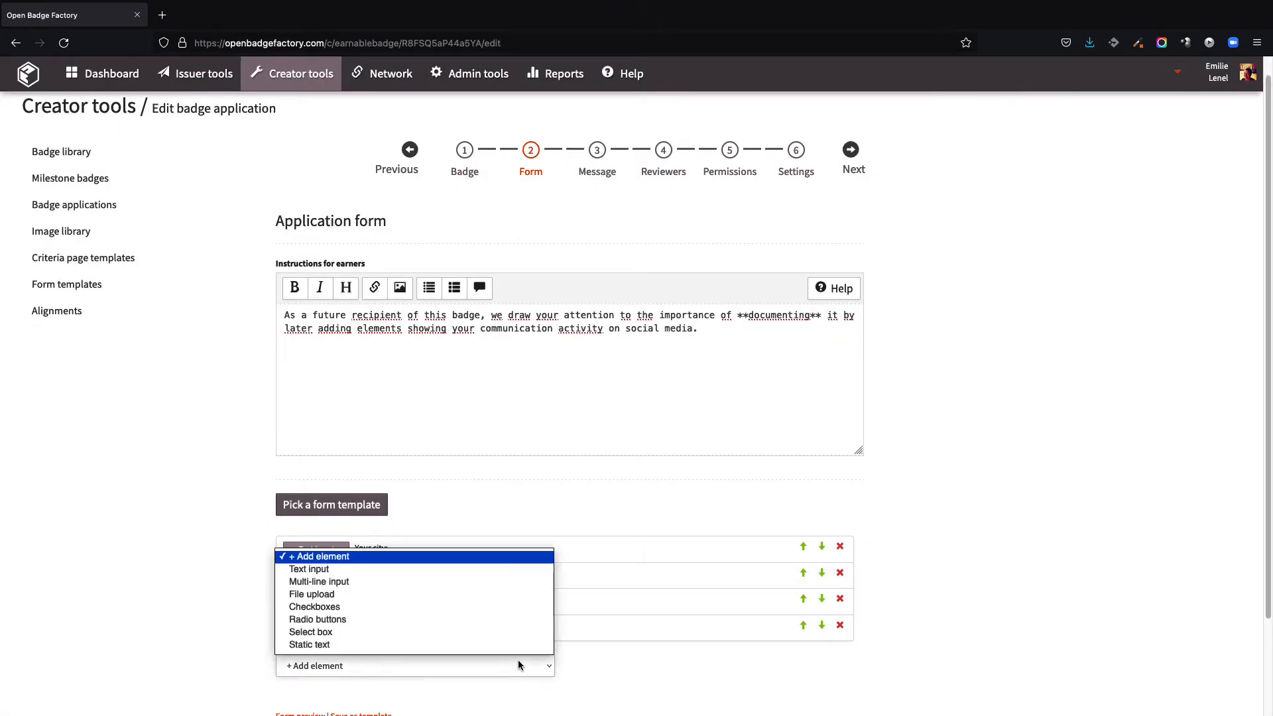
left_click(514, 619)
left_click(635, 128)
type("Teaciing unit:")
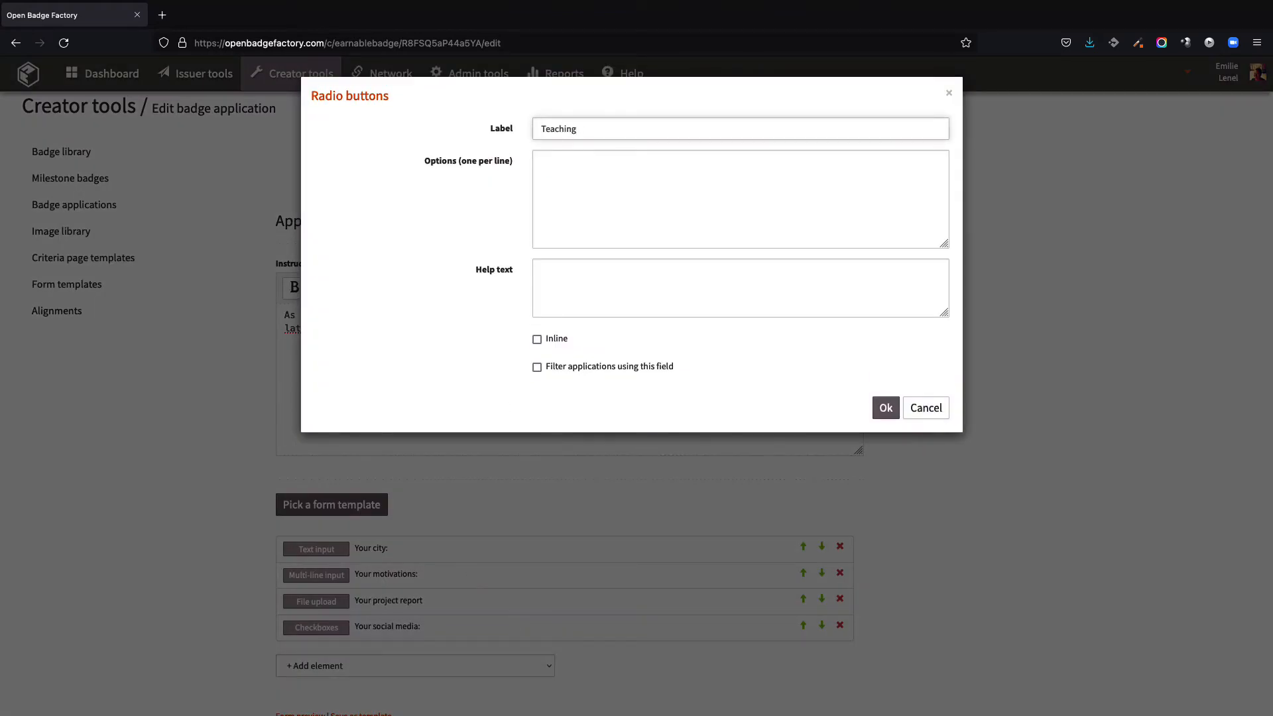
key("Tab")
type("Marketing Communication Digital")
left_click(885, 408)
Step: Add a select box labelled "Your country" with options France, Finland, Italy, UK and USA
left_click(427, 690)
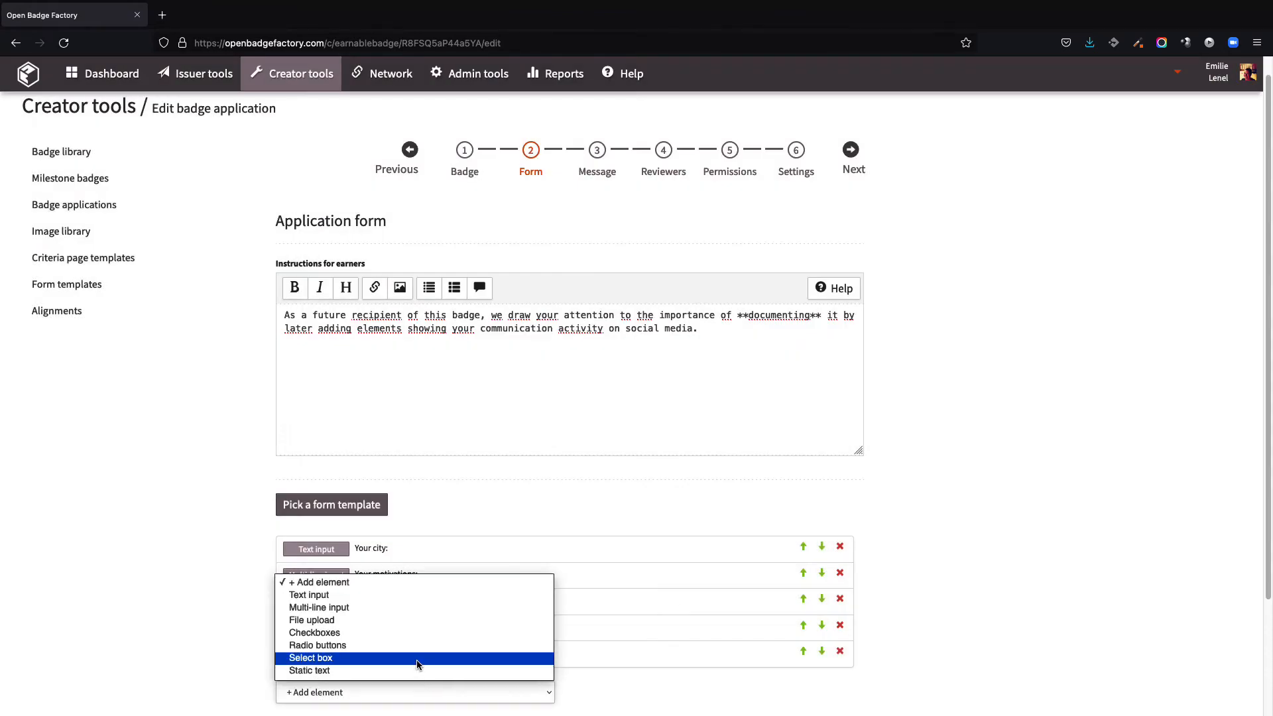
left_click(421, 657)
left_click(608, 128)
type("Your country")
key("Tab")
type("France Finland Italy")
type("UK")
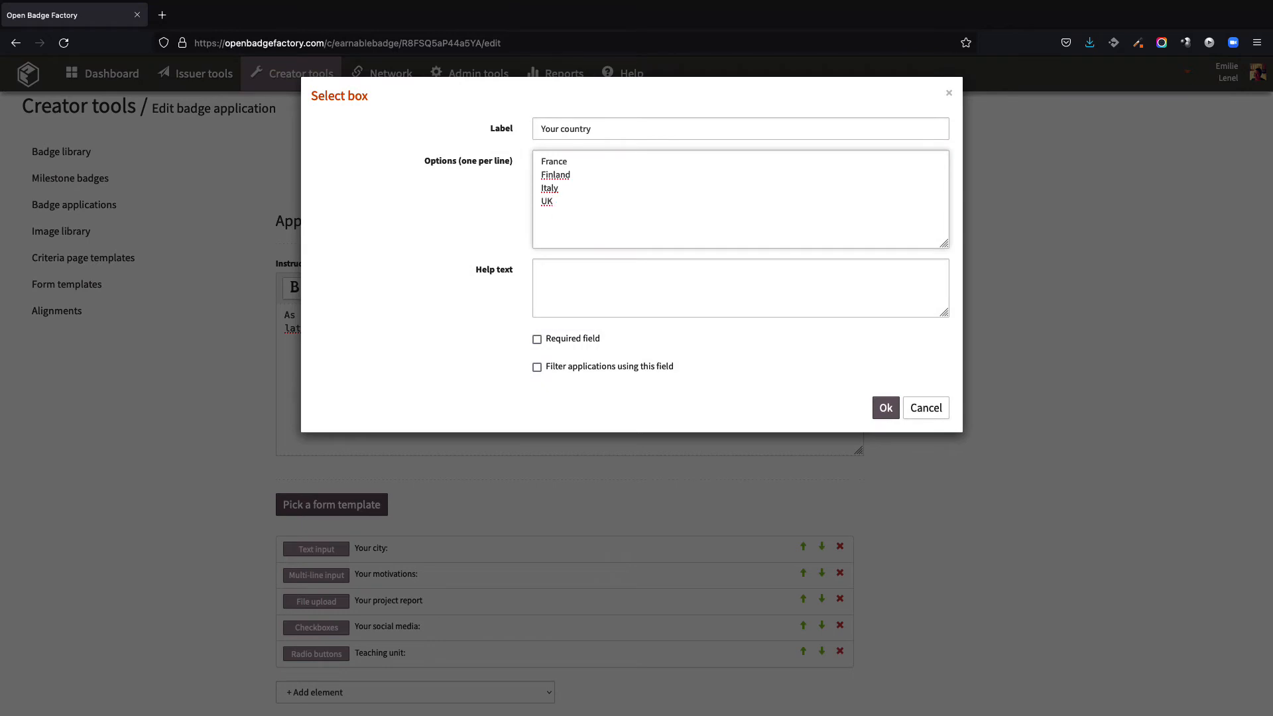
key("Return")
type("USA")
left_click(886, 408)
Step: Add a static text element reading "About your project:"
scroll(729, 663, "down", 1)
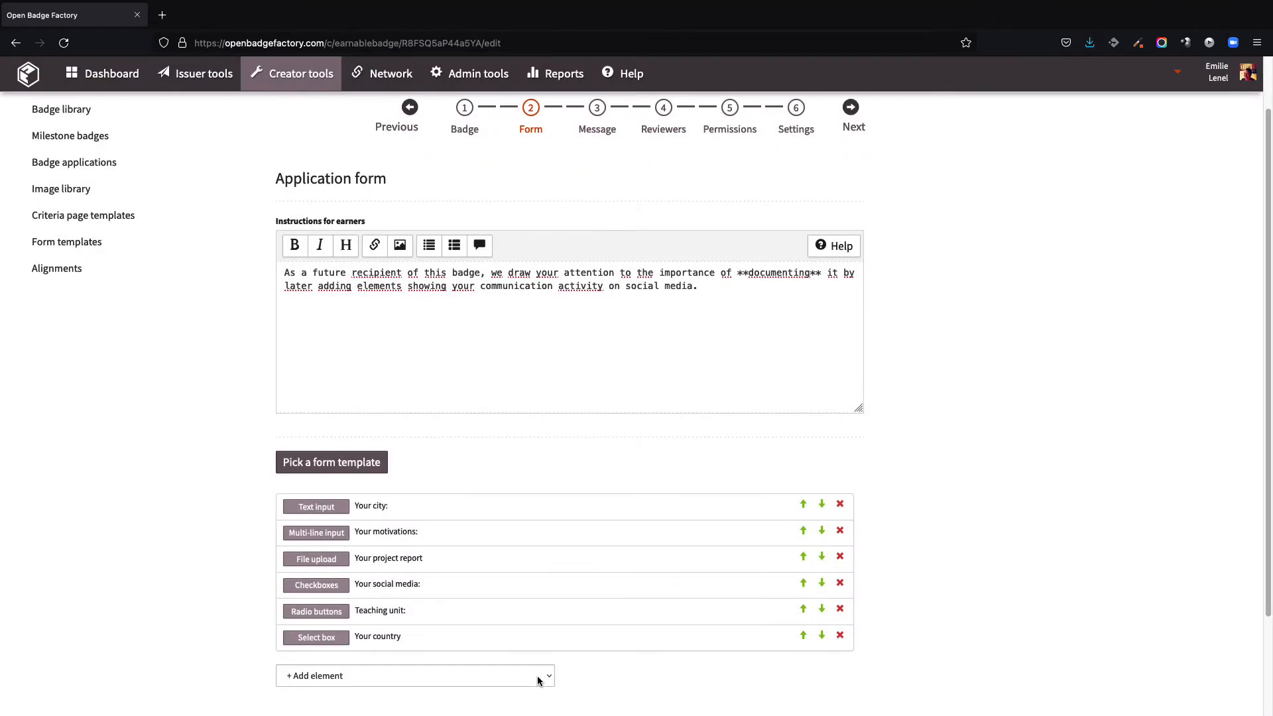
left_click(537, 675)
left_click(515, 655)
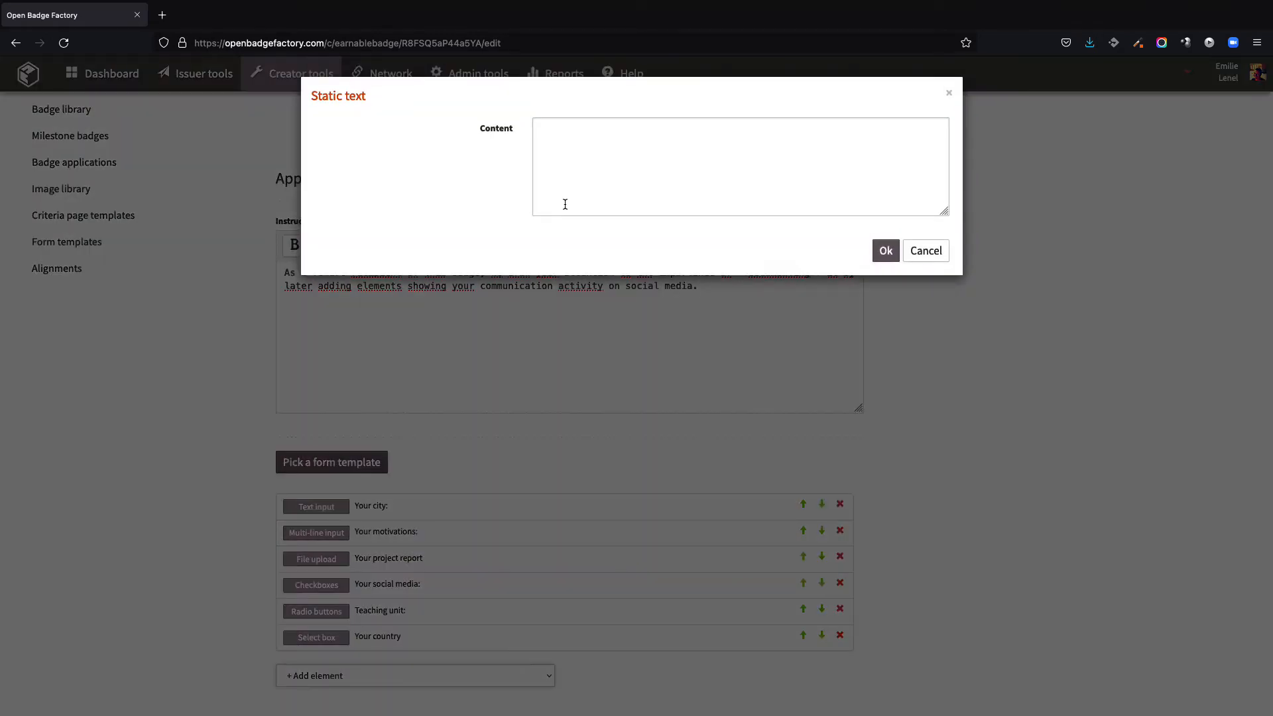
left_click(563, 203)
type("About your project:")
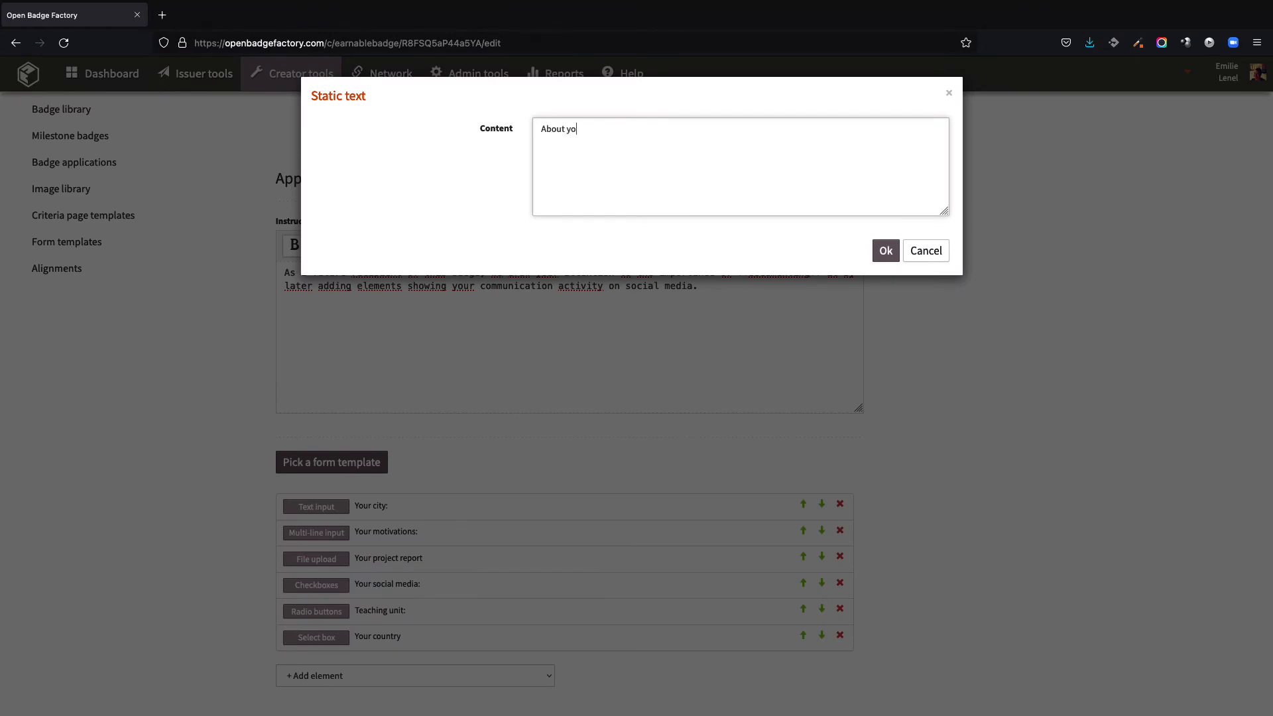
left_click(885, 250)
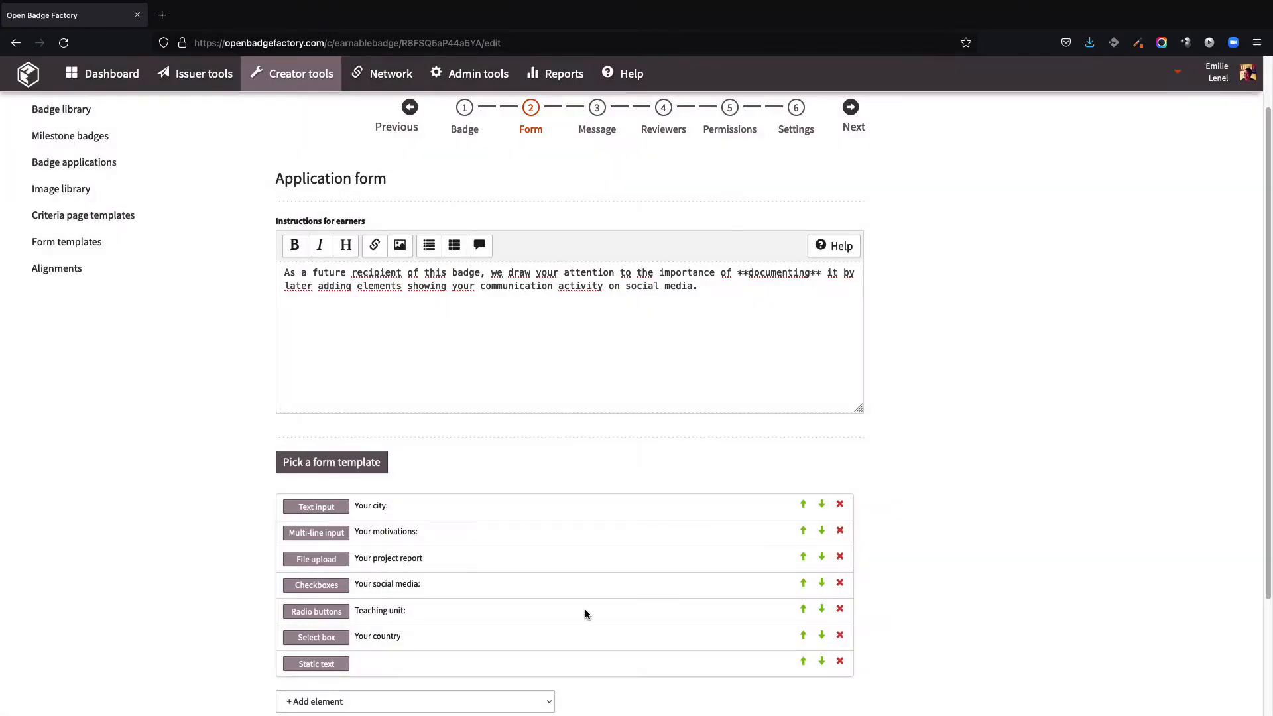
Step: Make the "Your city:" text input a required field
left_click(803, 661)
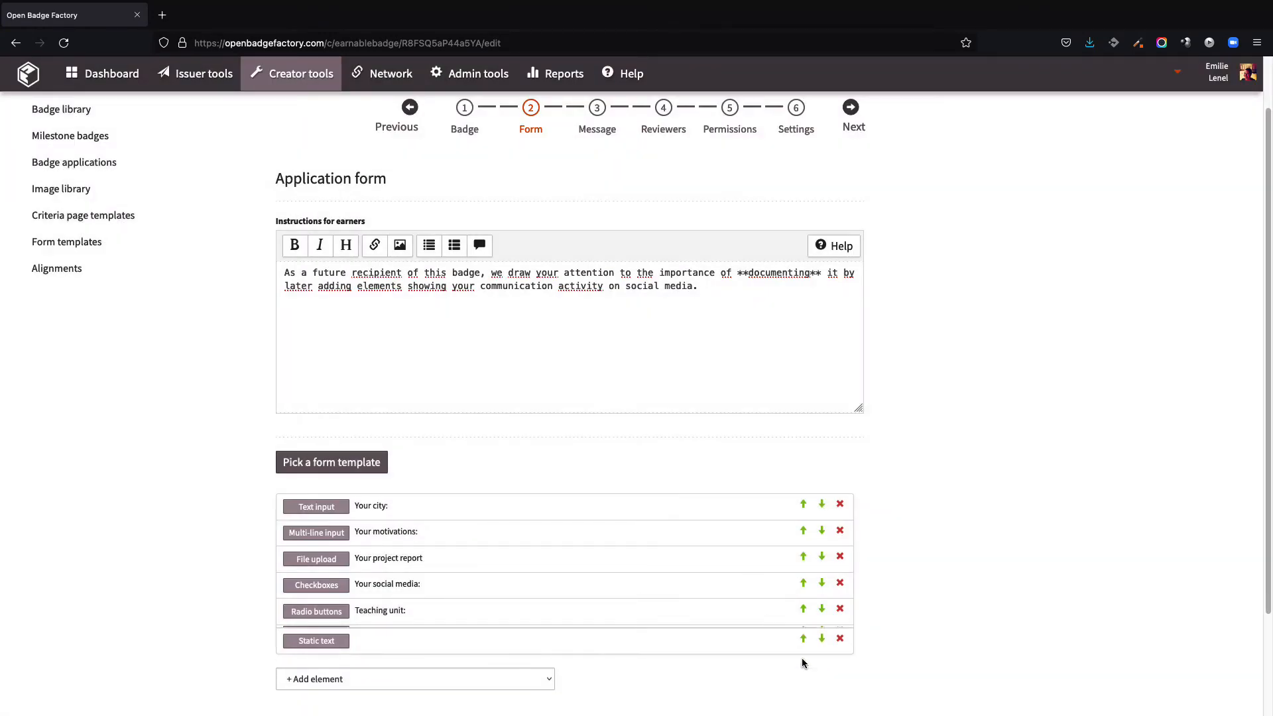
left_click(316, 507)
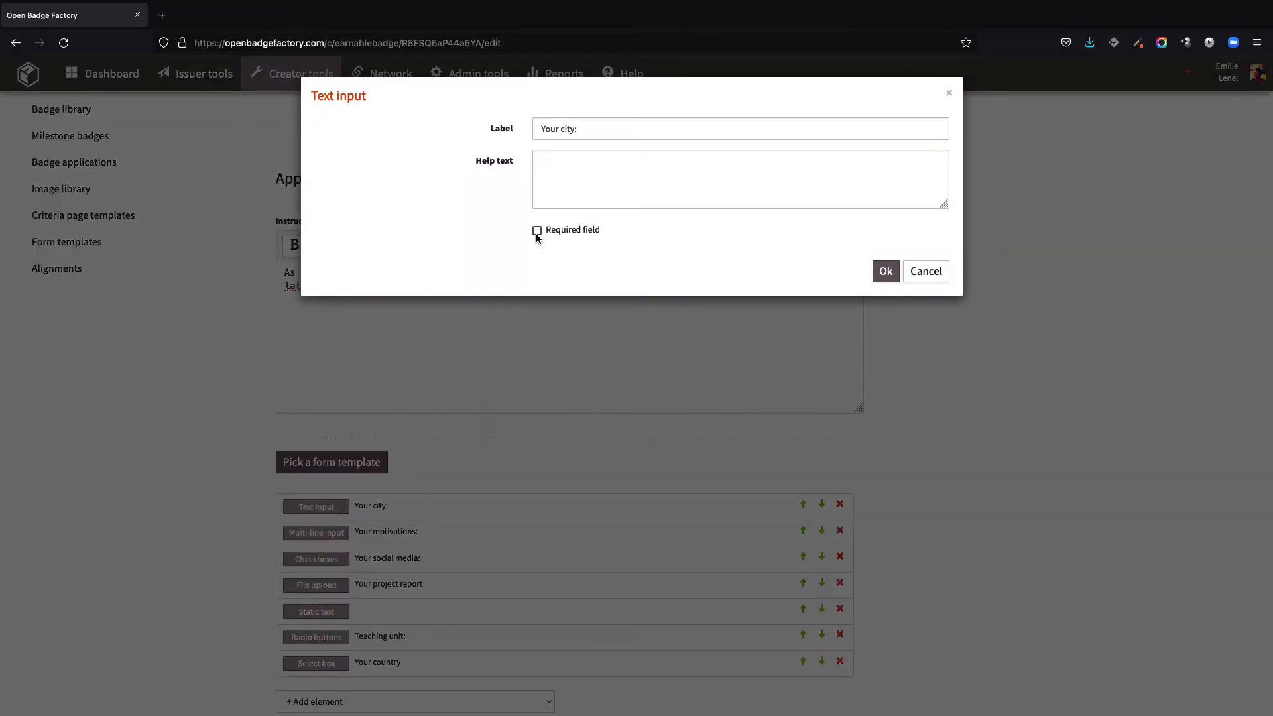
left_click(885, 271)
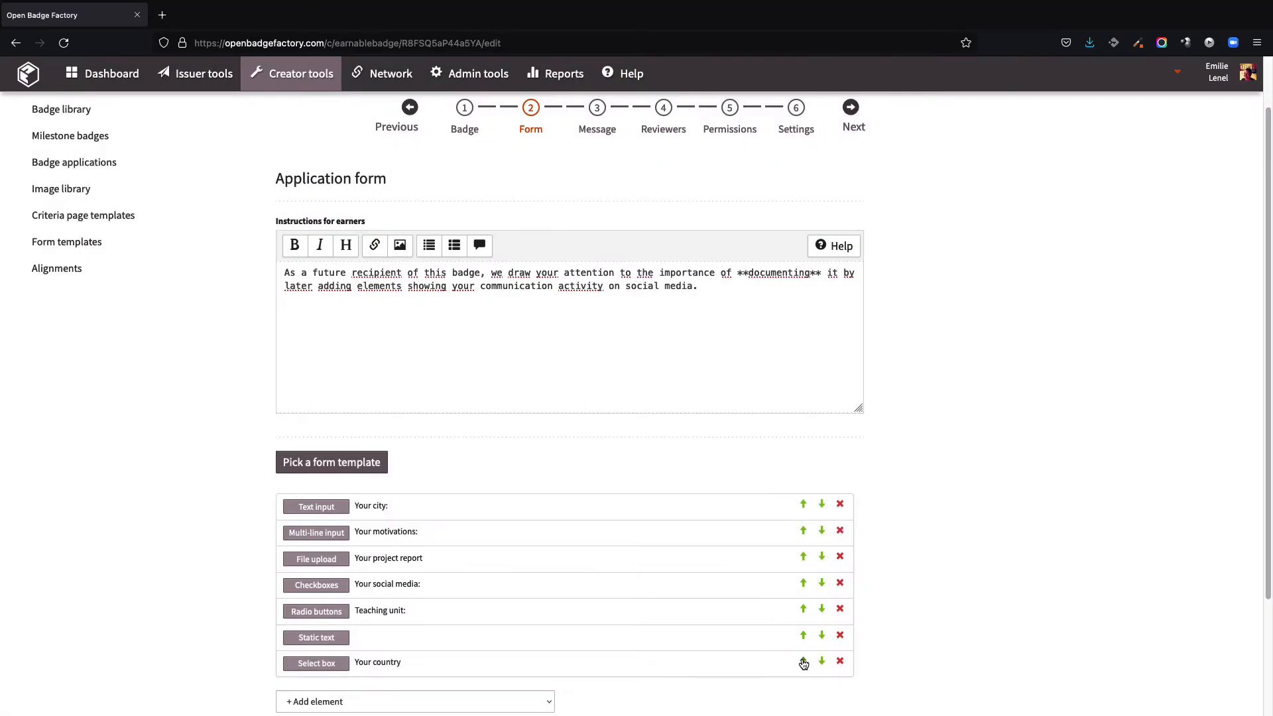
Step: Reorder the form elements, moving the static text above the radio buttons and the checkboxes above the file upload
left_click(802, 661)
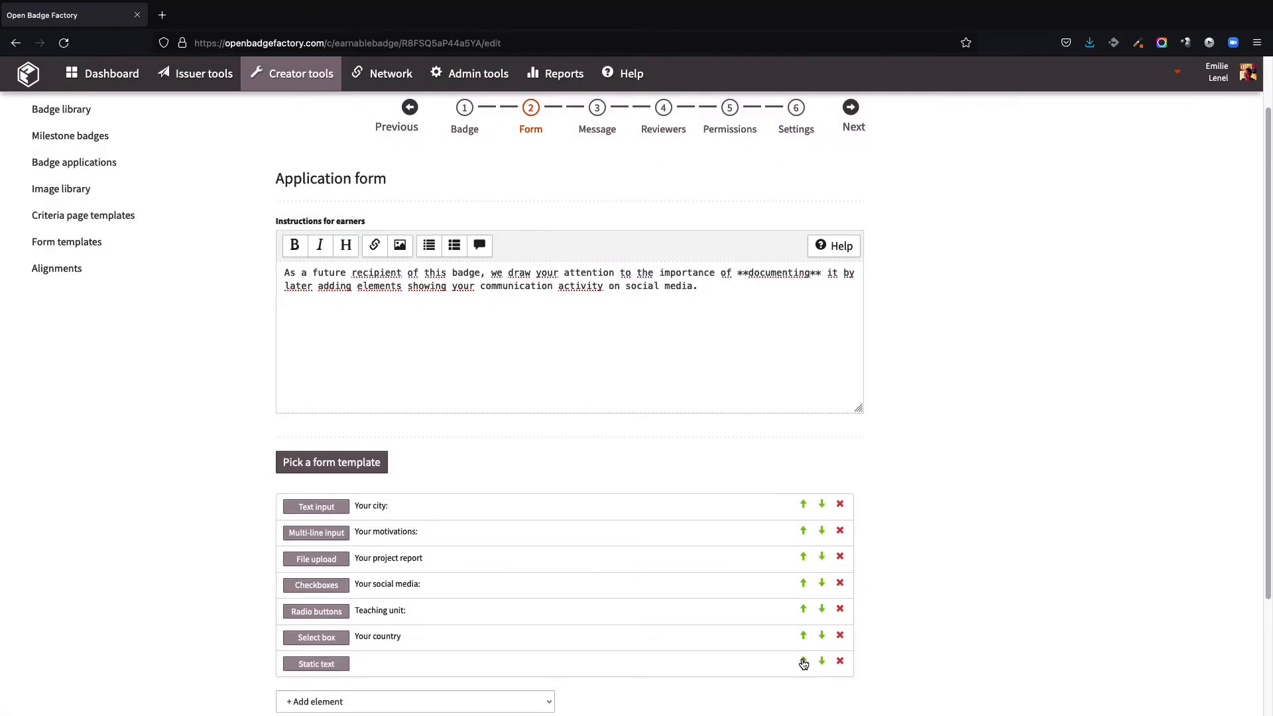
left_click(804, 661)
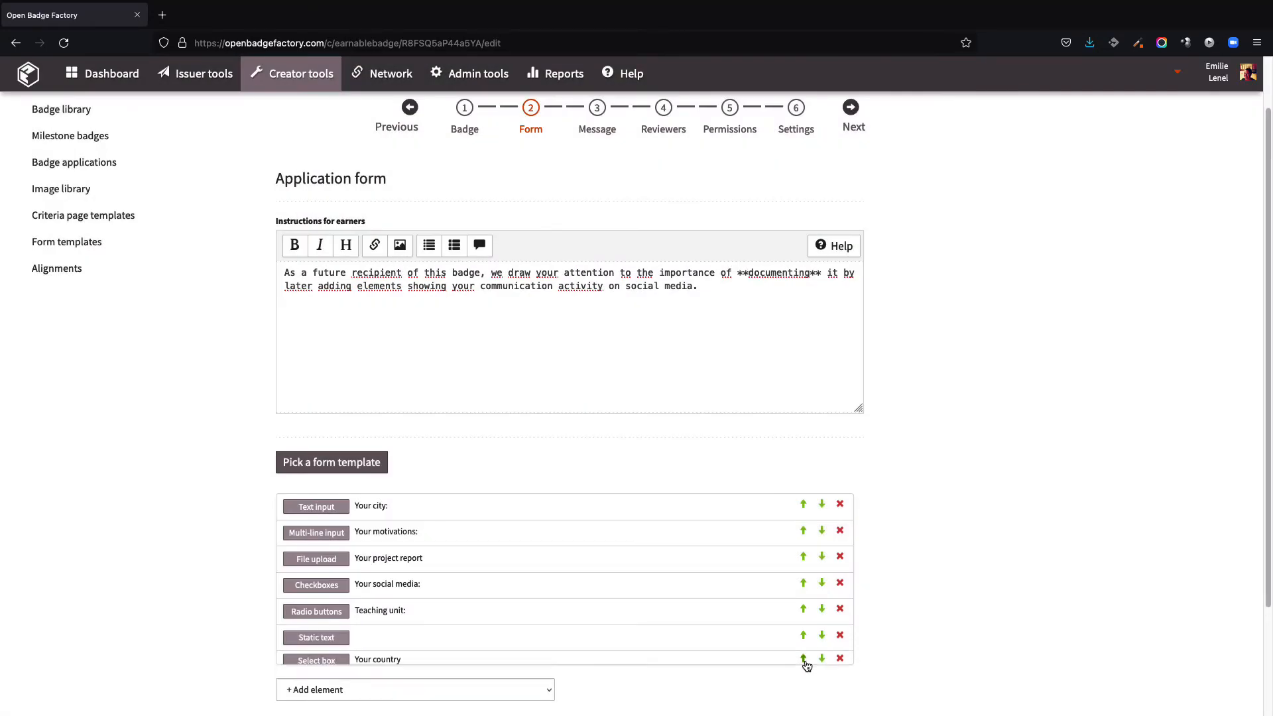
left_click(803, 635)
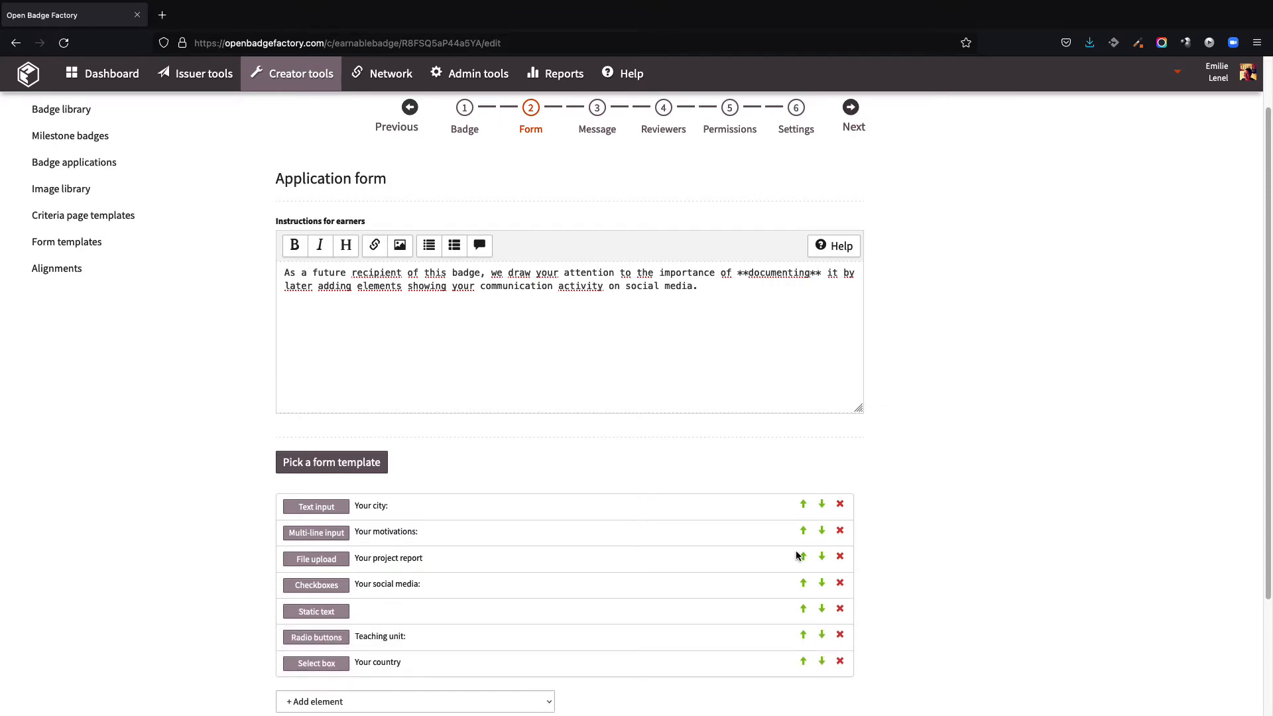
left_click(802, 583)
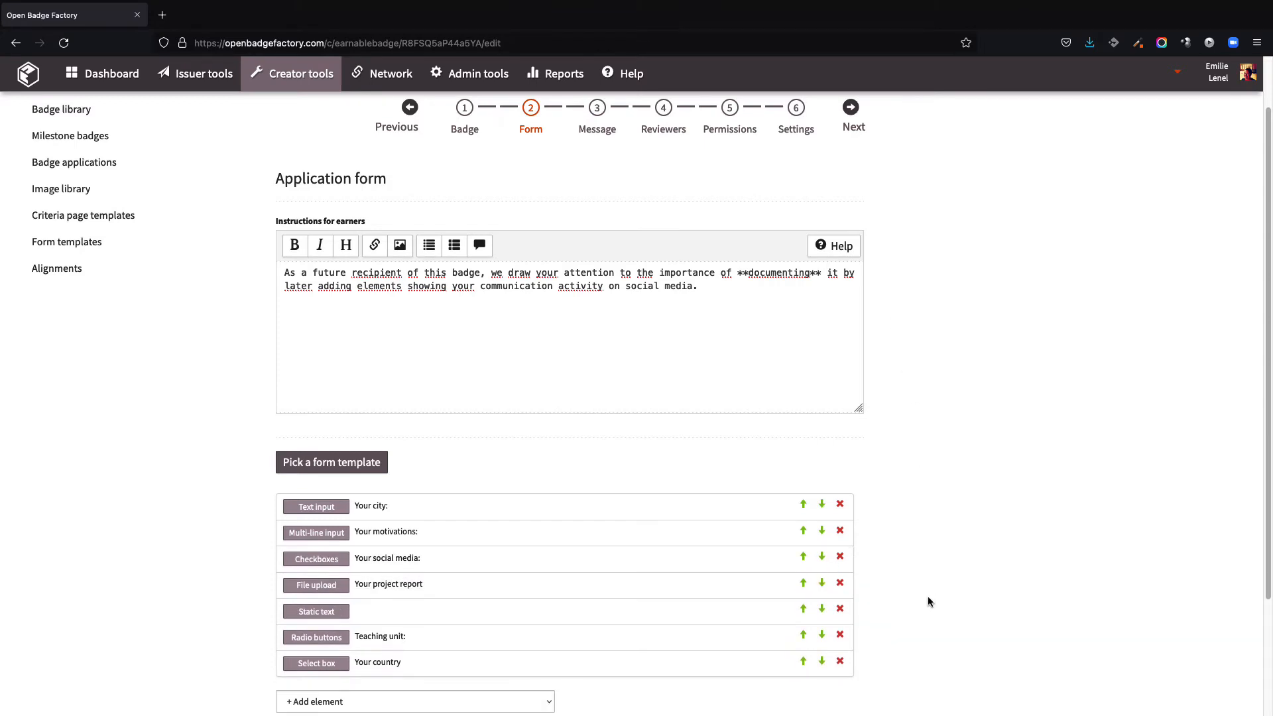
Step: Save the application form as a template named "template-badge-application"
scroll(904, 670, "down", 2)
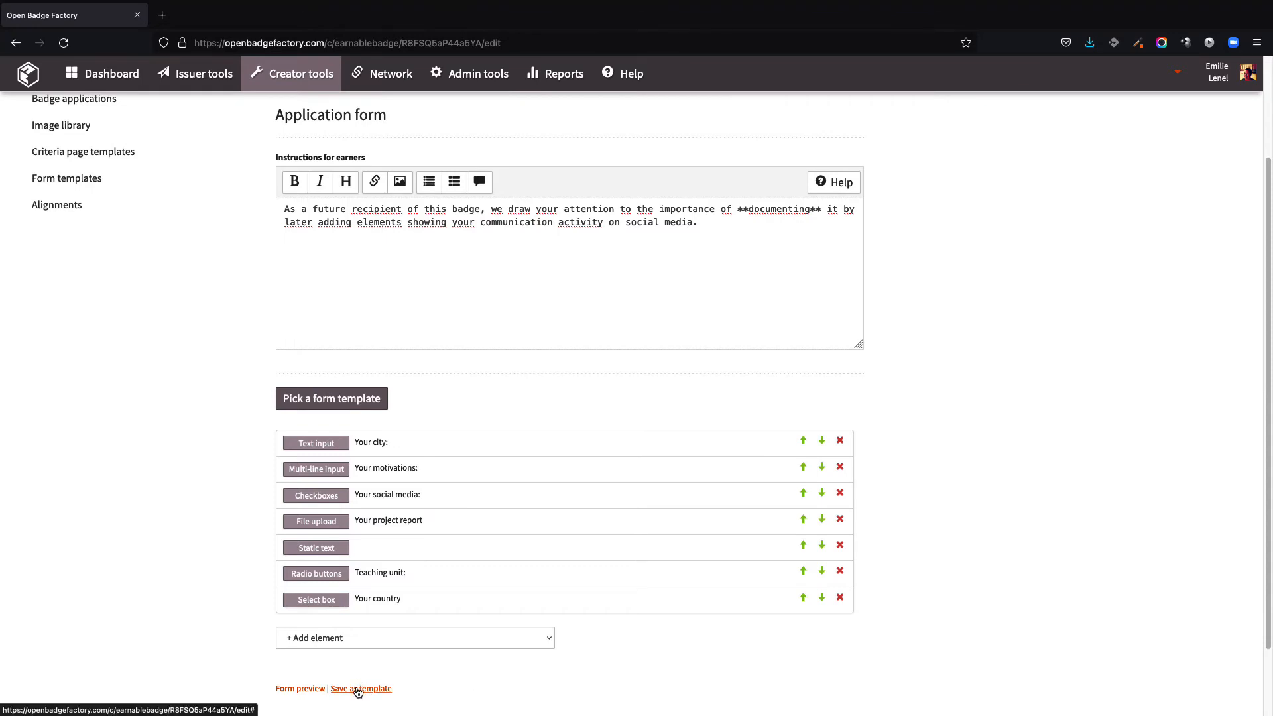
left_click(359, 689)
type("template-ba")
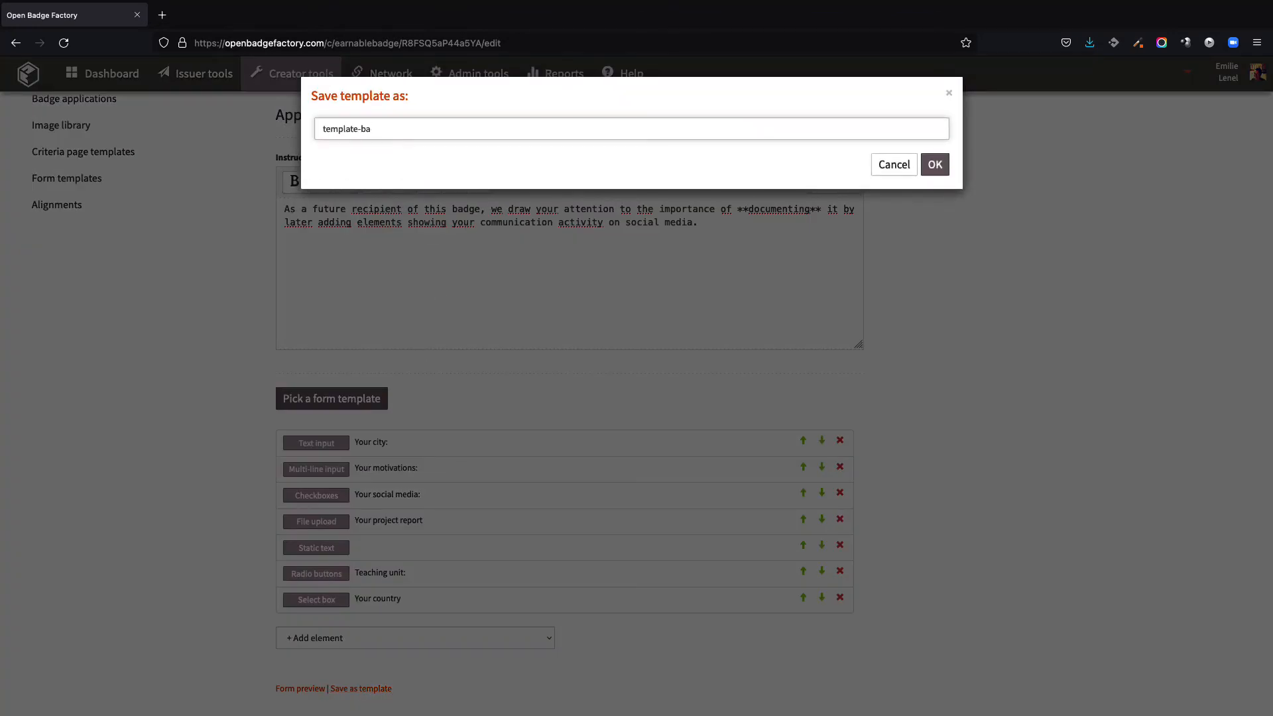
type("dge-application")
left_click(935, 164)
left_click(934, 165)
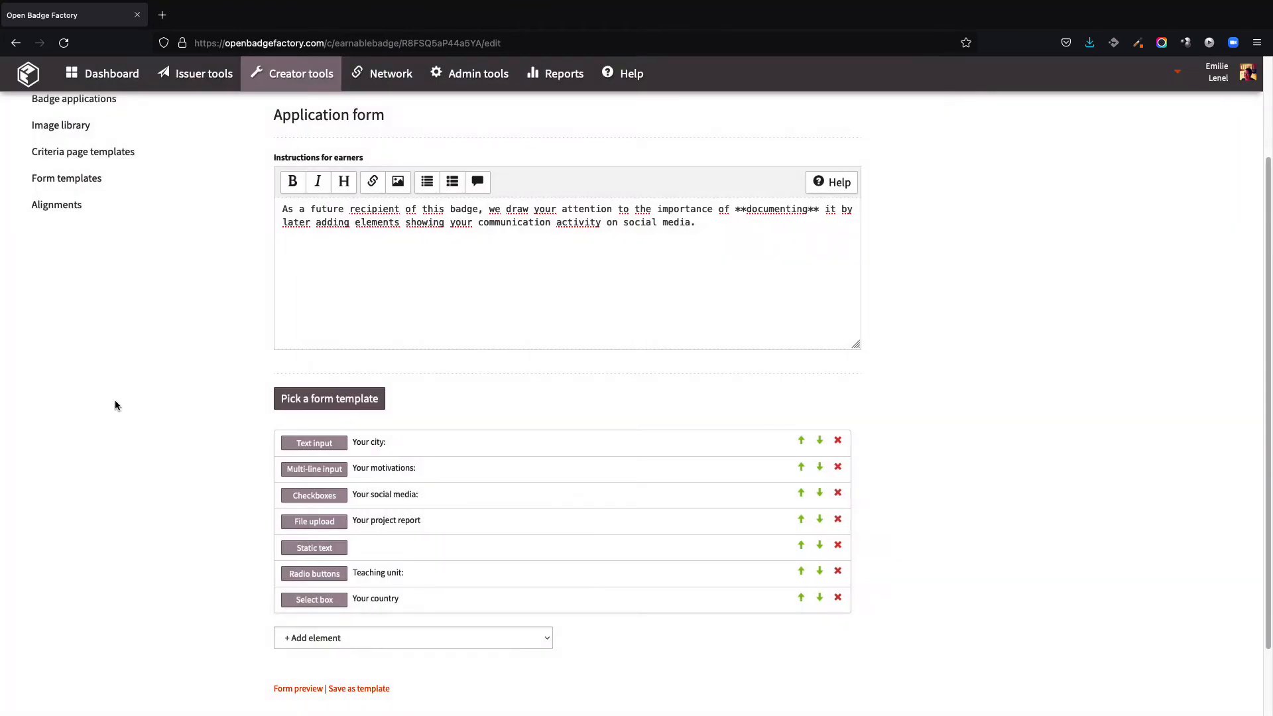
Step: Go to the Reviewers step, enable external reviewers and enter a reviewer's e-mail address
scroll(191, 287, "up", 3)
left_click(588, 196)
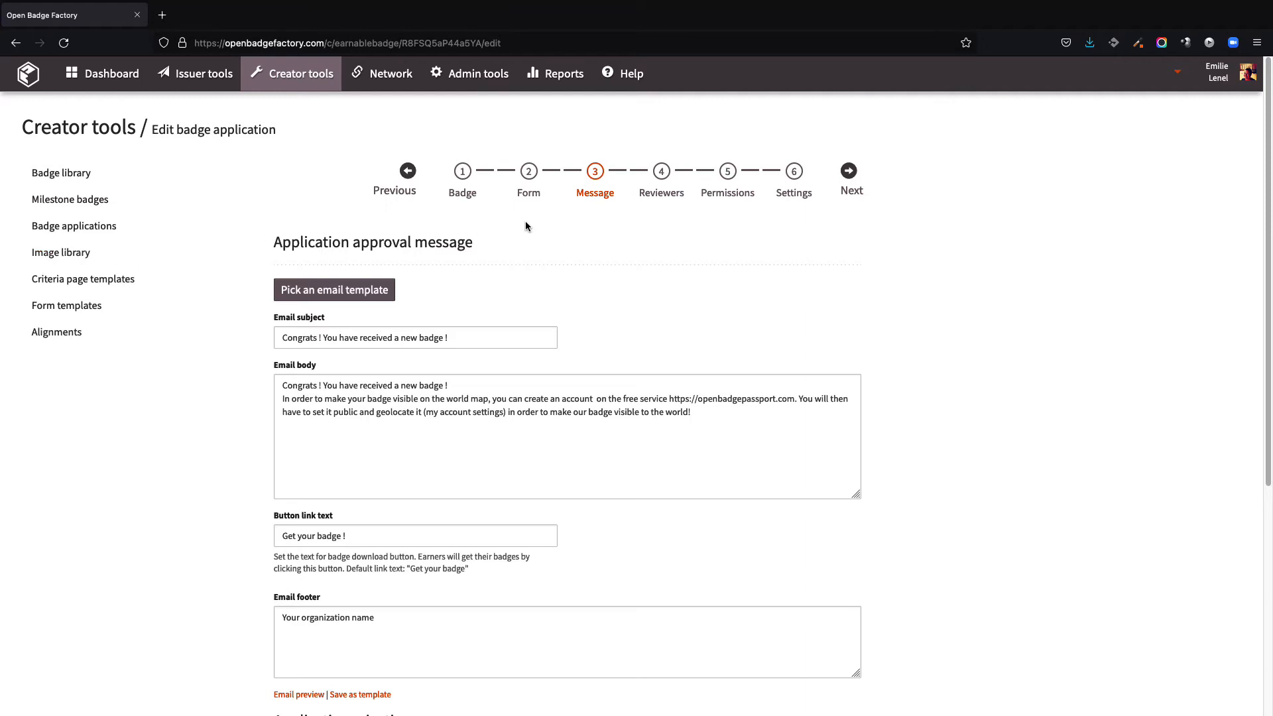
left_click(653, 202)
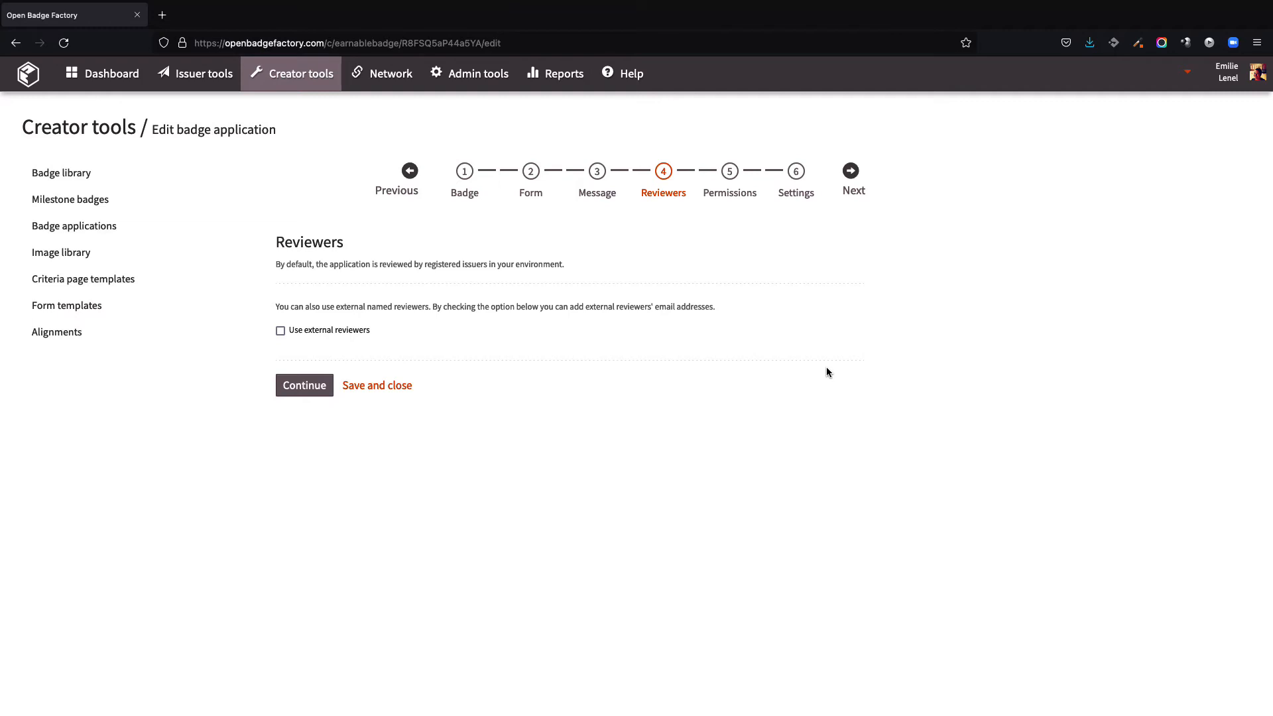
left_click(295, 332)
left_click(339, 423)
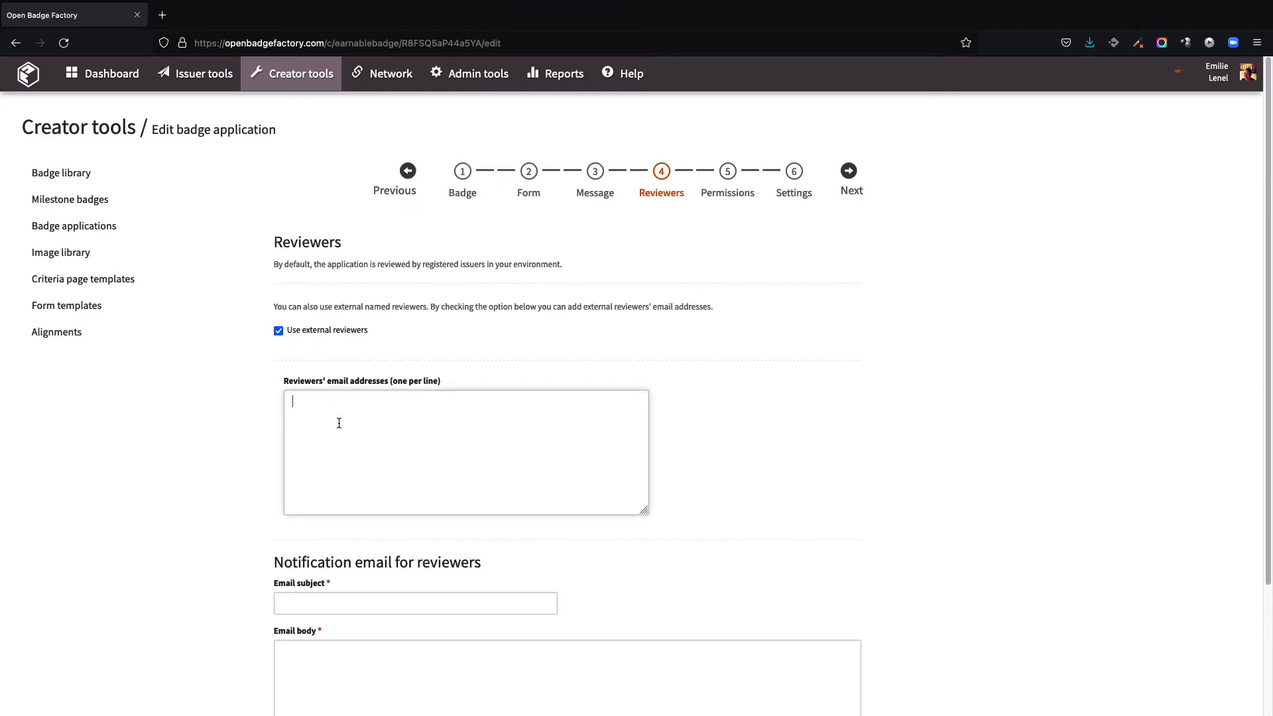
Step: Write the reviewer notification with subject "New badge applications pending for review" and body "Hi / You have new badge applications to review"
left_click(335, 603)
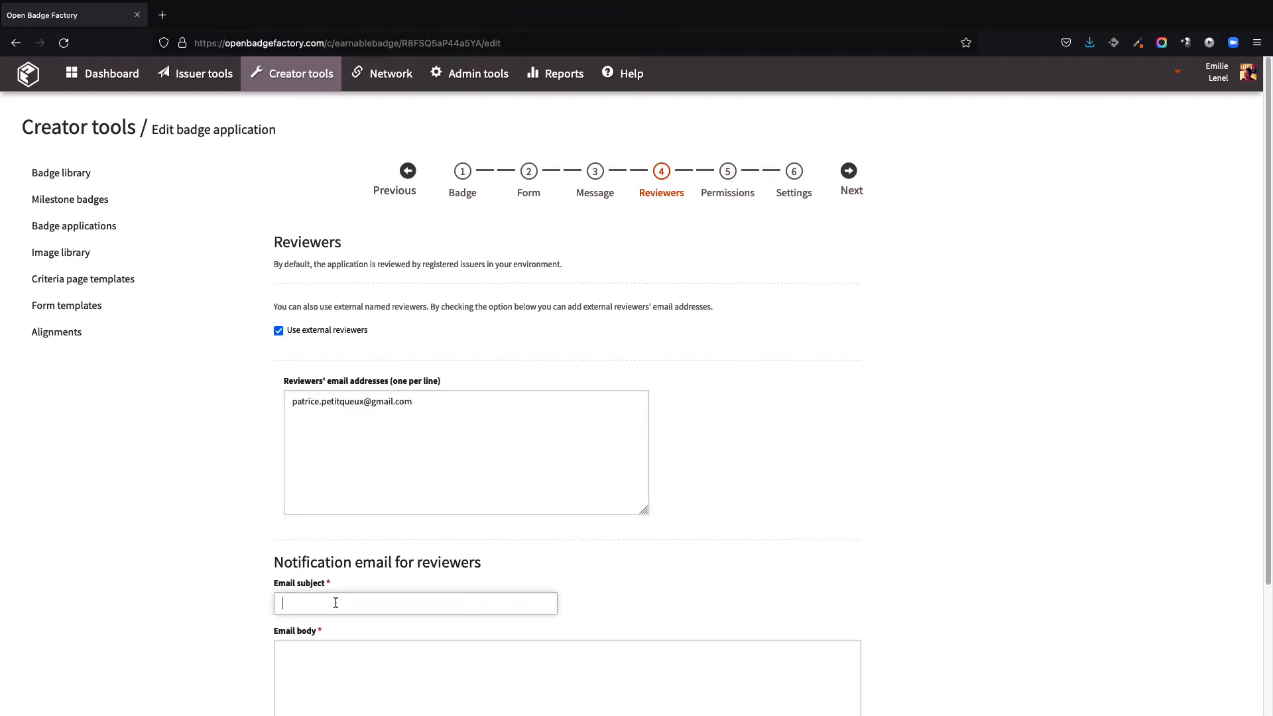
type("New badge applications pending for review")
key("Tab")
type("Hi")
key("Return")
type("o")
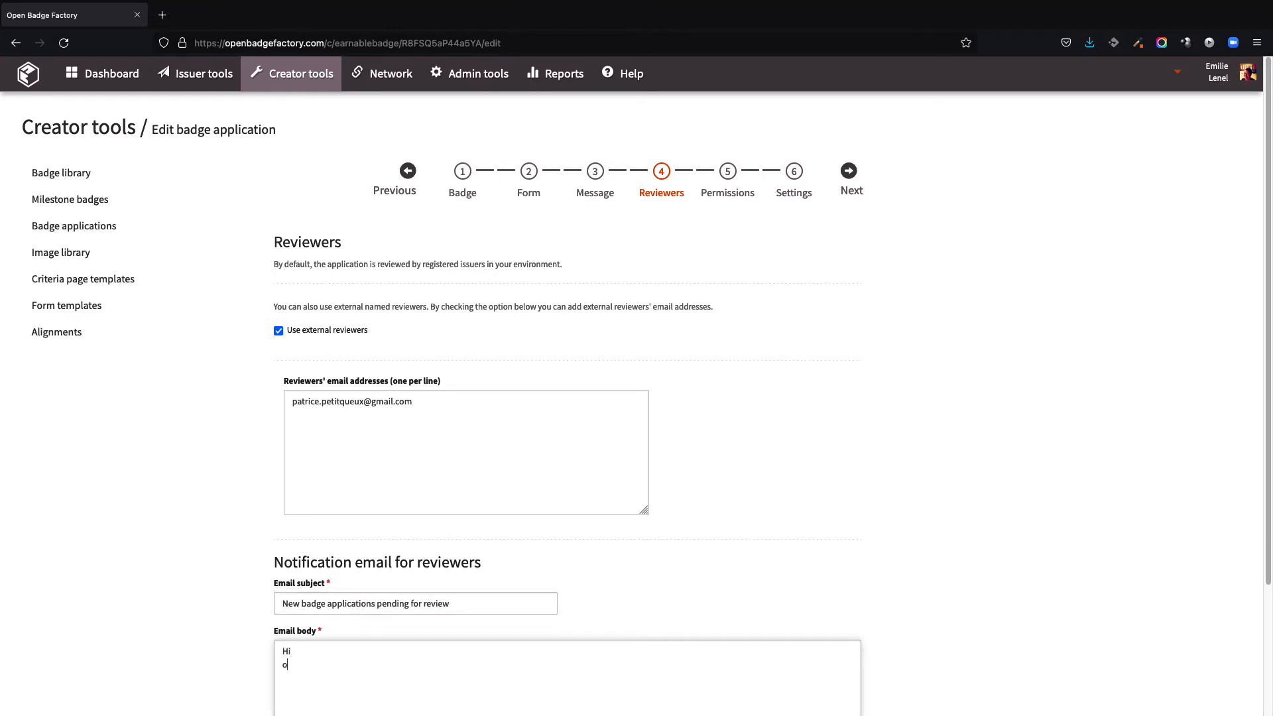
type("ou have new badge applications to review")
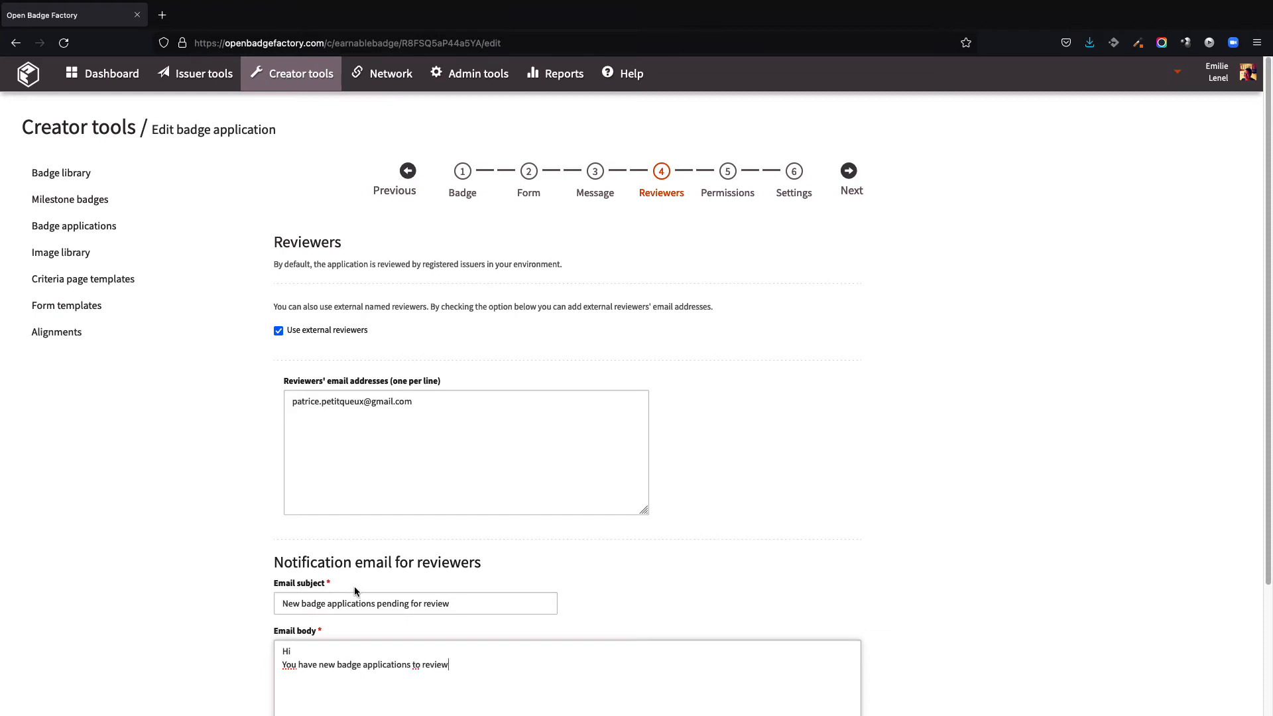
Step: Review the Permissions and Settings steps, including the available language options
scroll(704, 581, "down", 3)
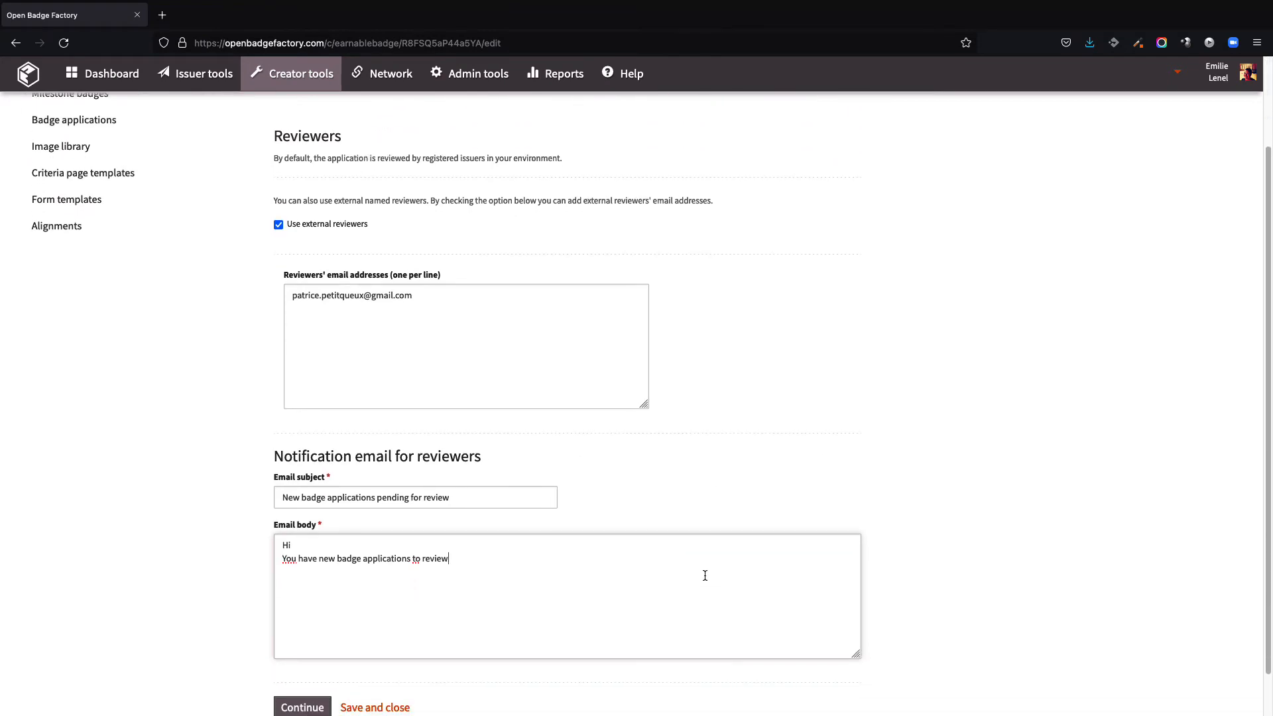
scroll(705, 576, "up", 3)
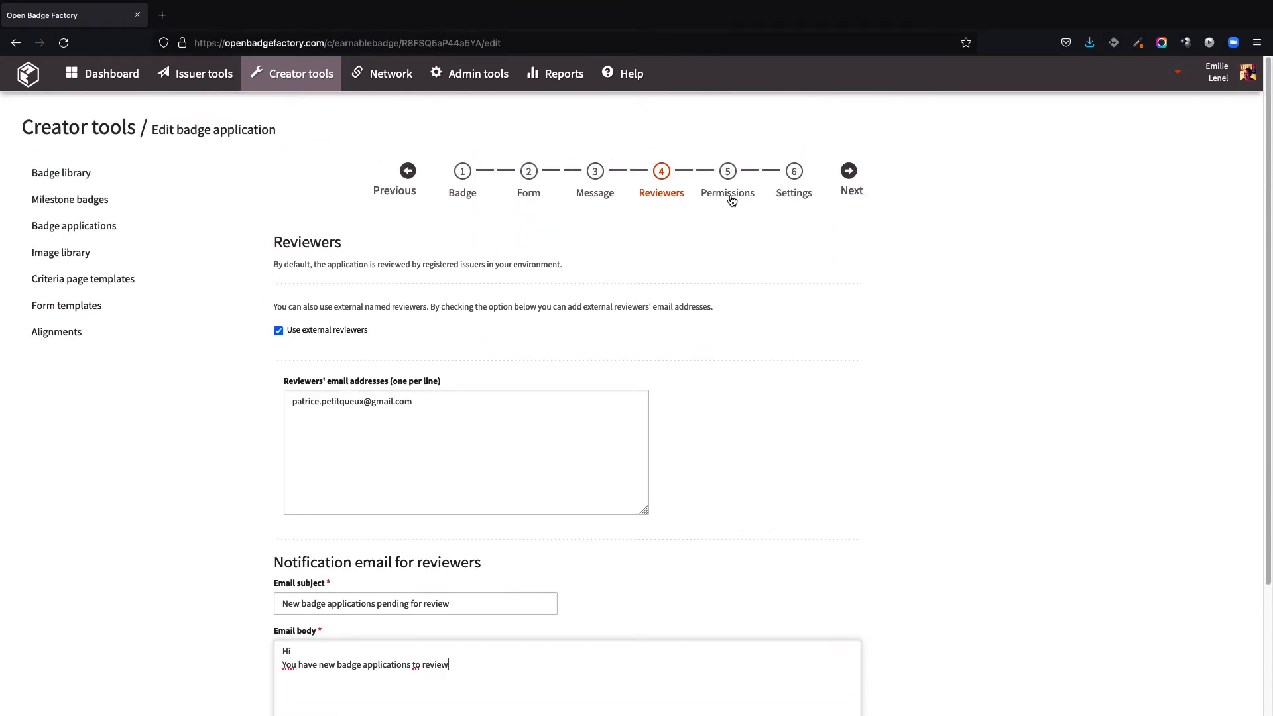
left_click(733, 201)
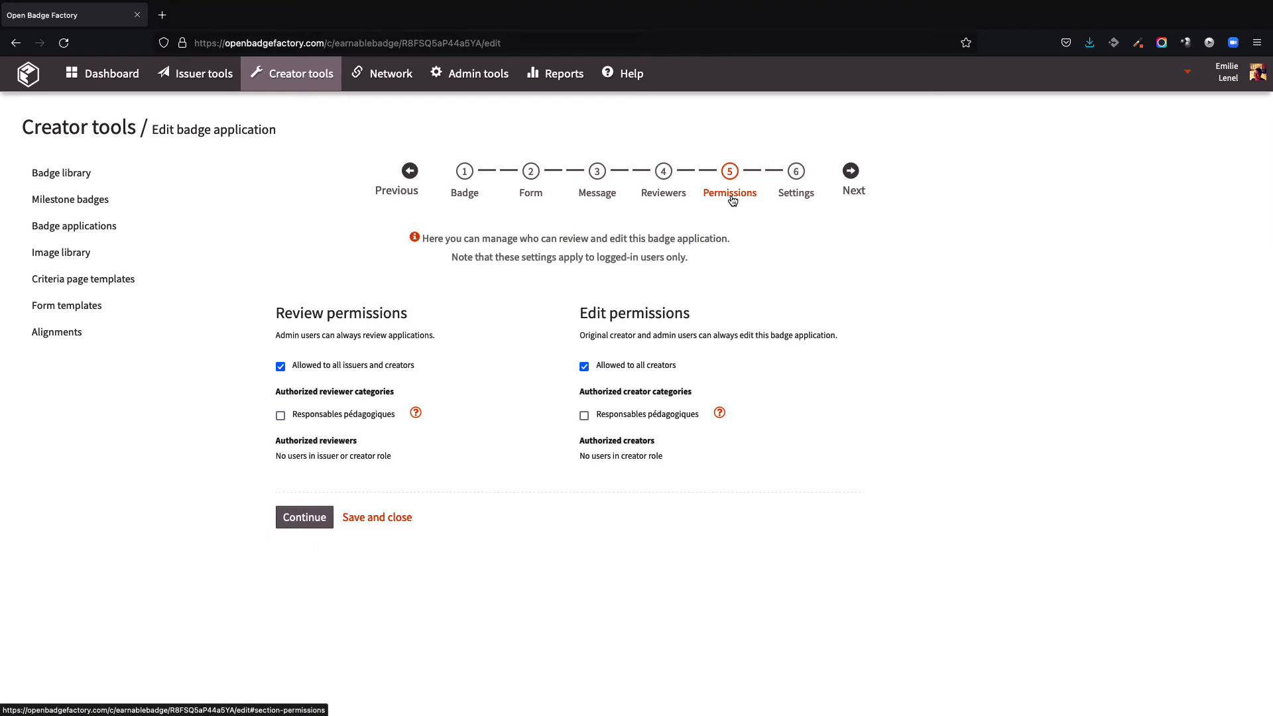
left_click(795, 200)
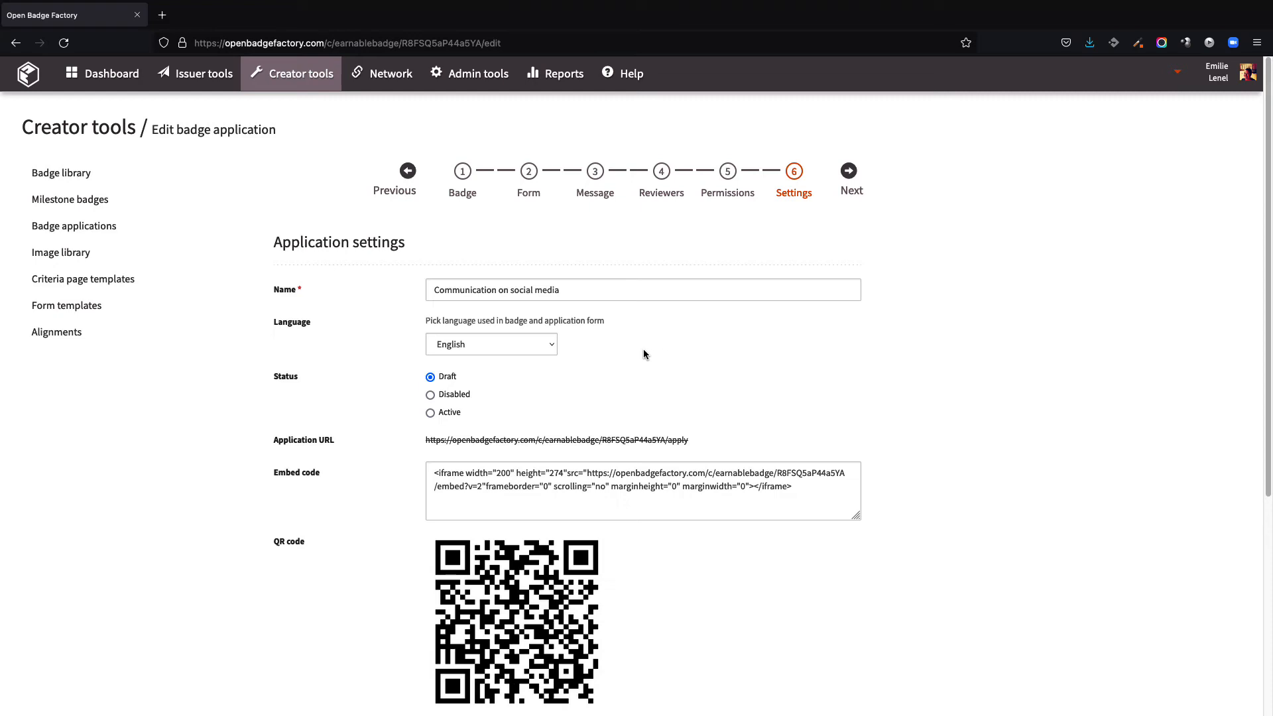
left_click(538, 345)
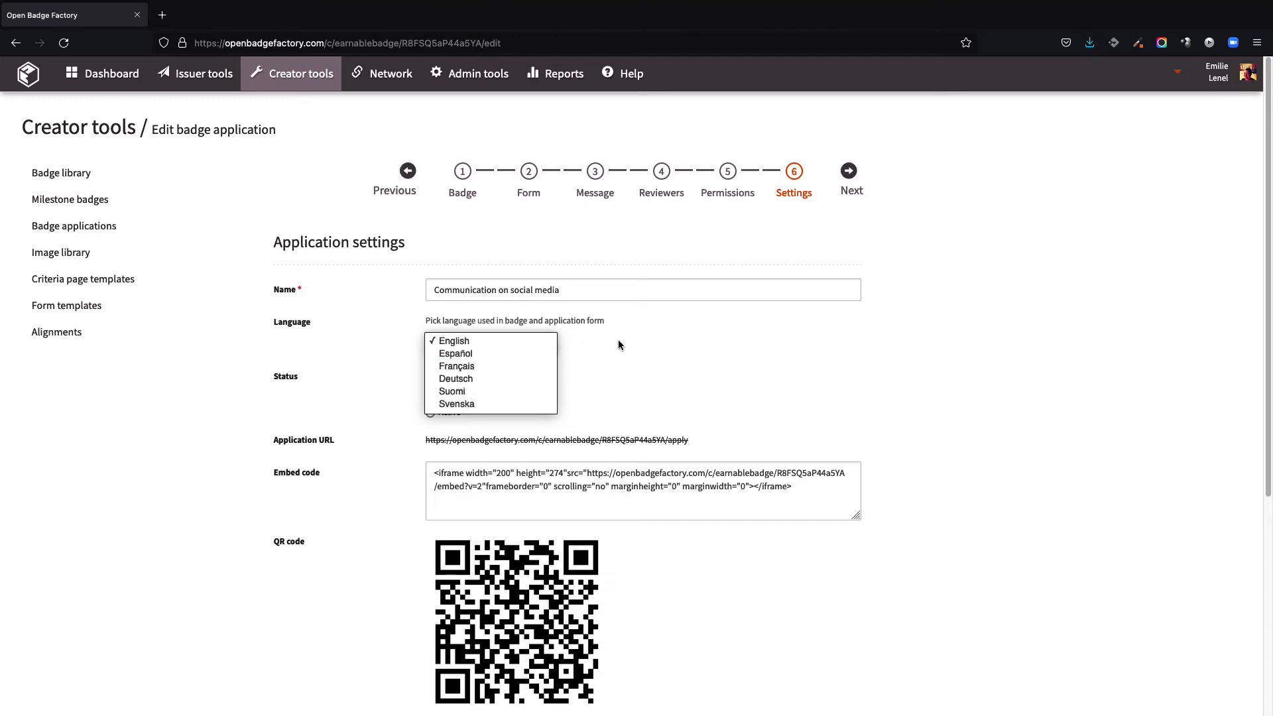
left_click(678, 350)
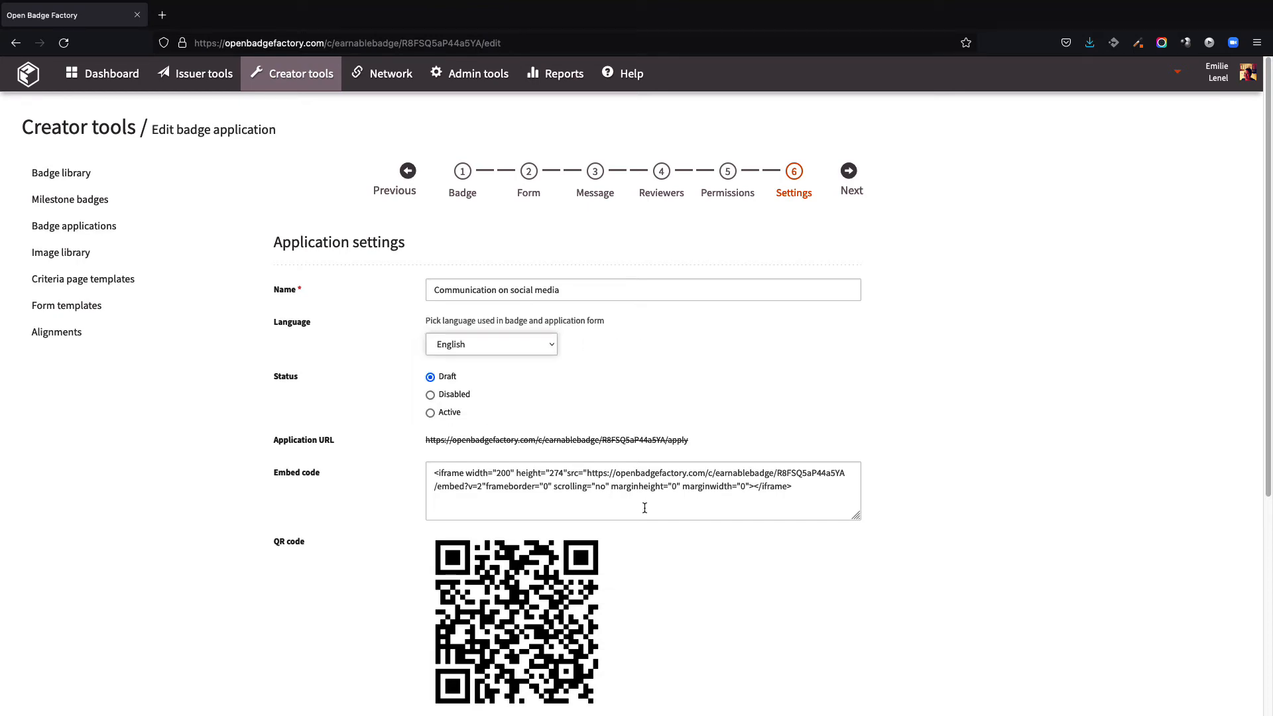
scroll(639, 509, "down", 3)
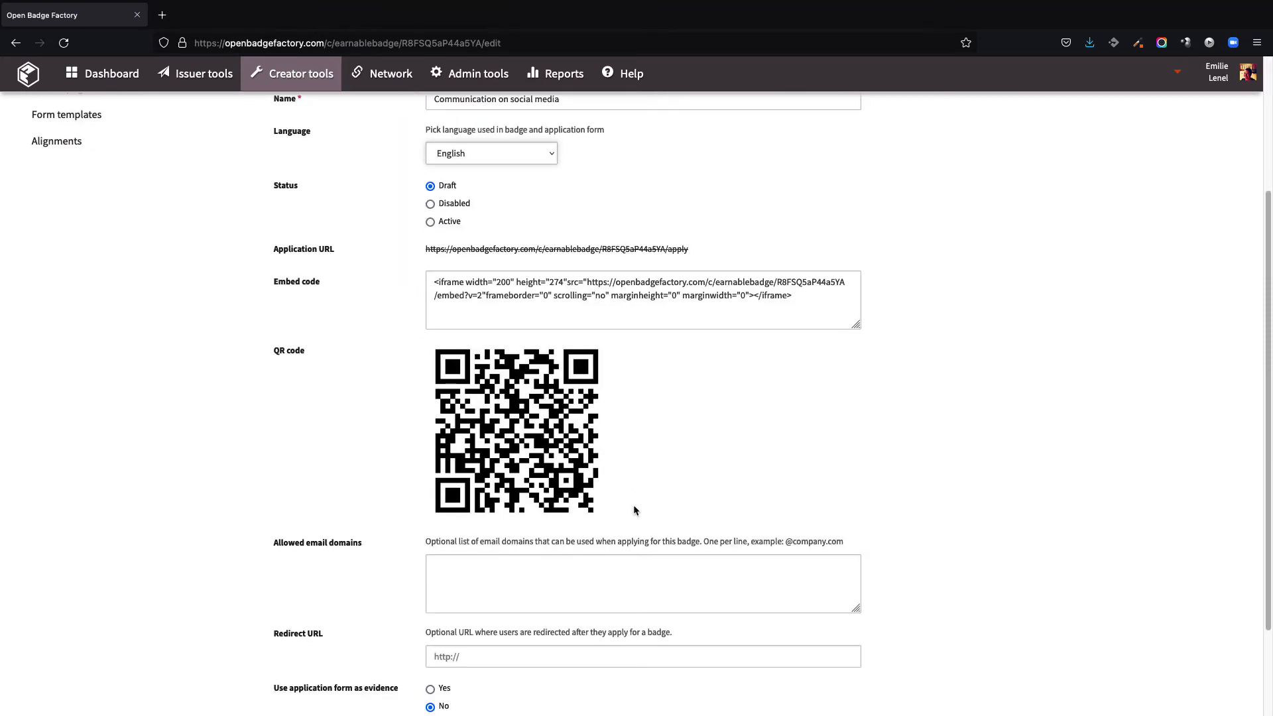
left_click(607, 574)
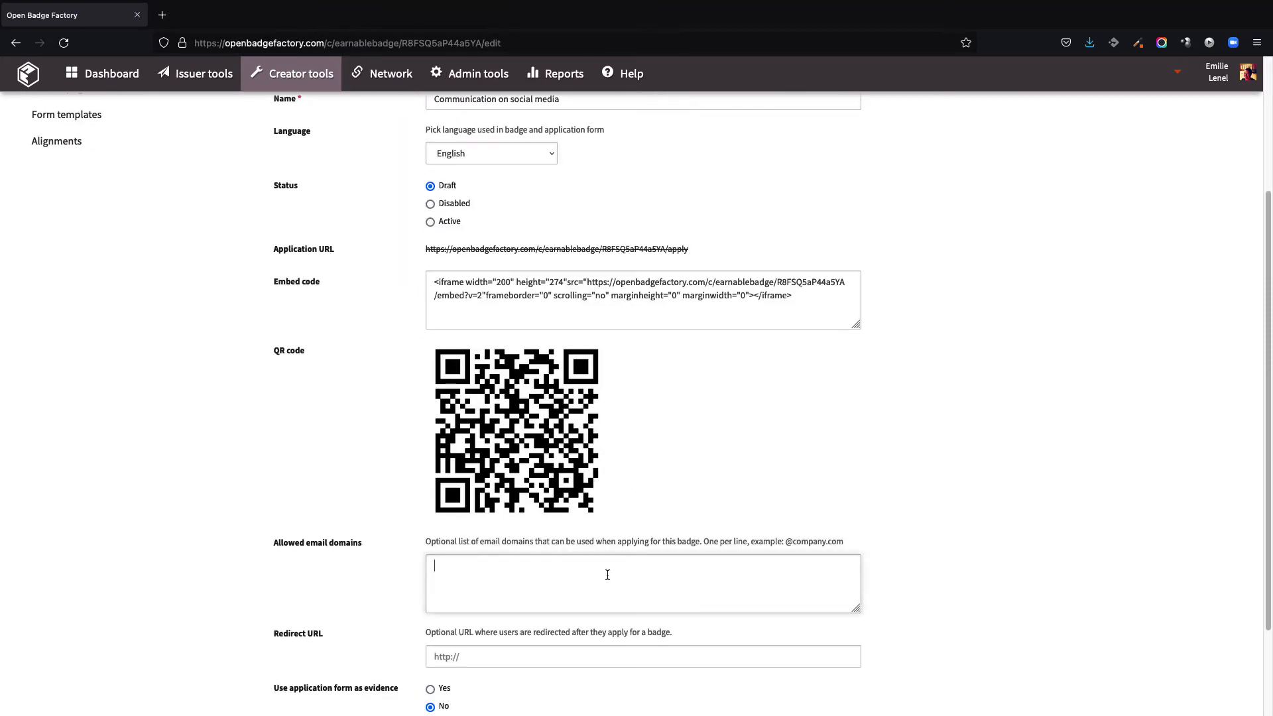
scroll(606, 576, "down", 1)
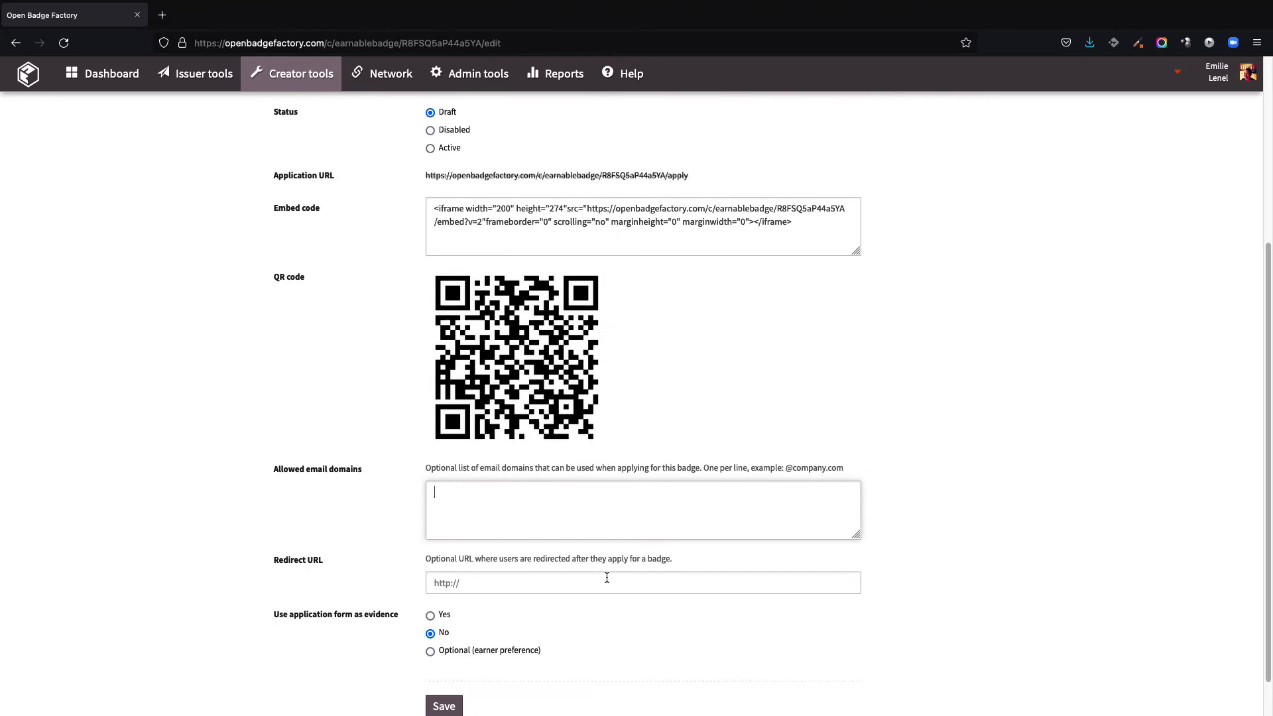
left_click(557, 580)
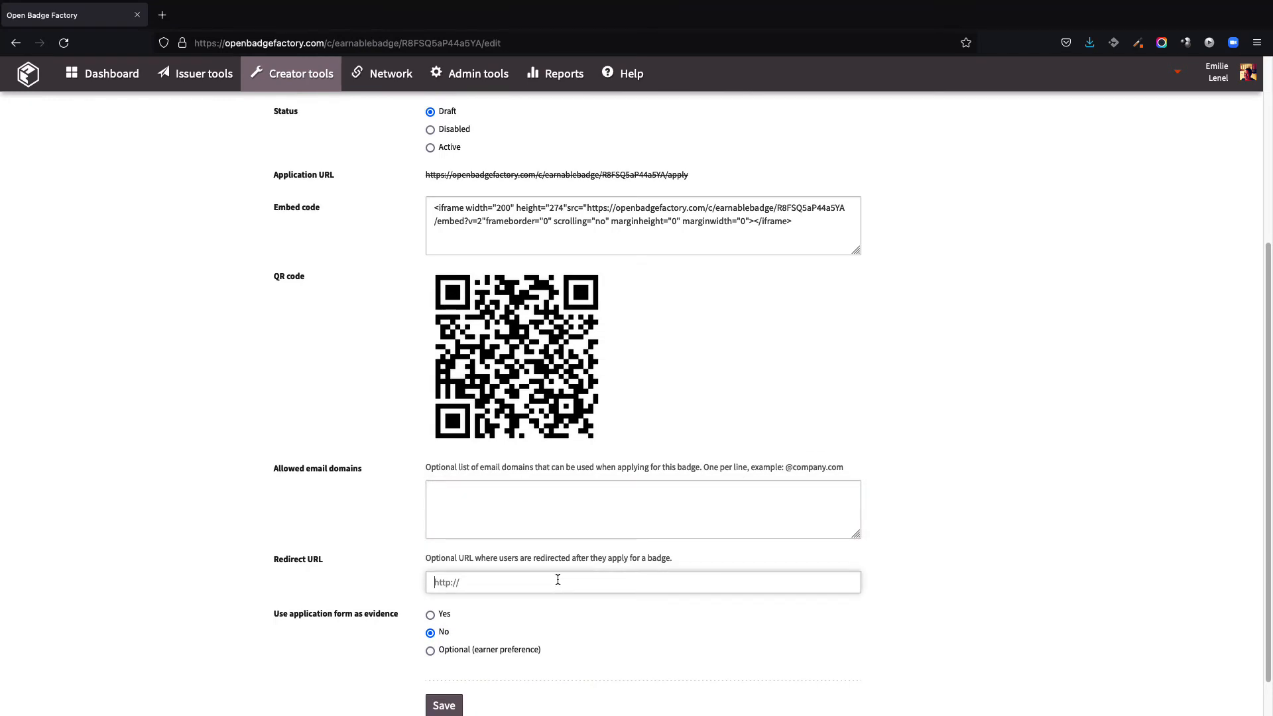
type("http://www.trainingcenterabc.com")
Step: Set the use of the application form as evidence to Optional (earner preference)
left_click(442, 618)
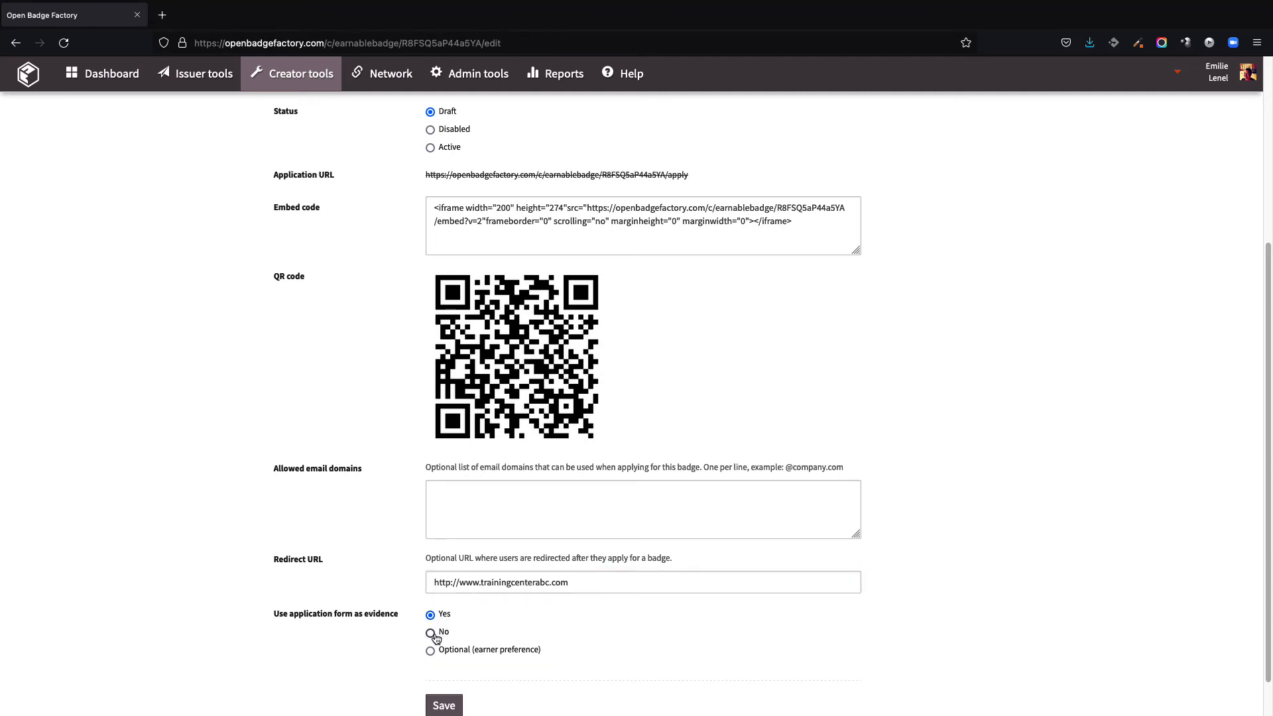
left_click(434, 632)
left_click(432, 651)
Step: Set the application status to Active and glance at the Advertise in Passport dialog
scroll(721, 336, "up", 3)
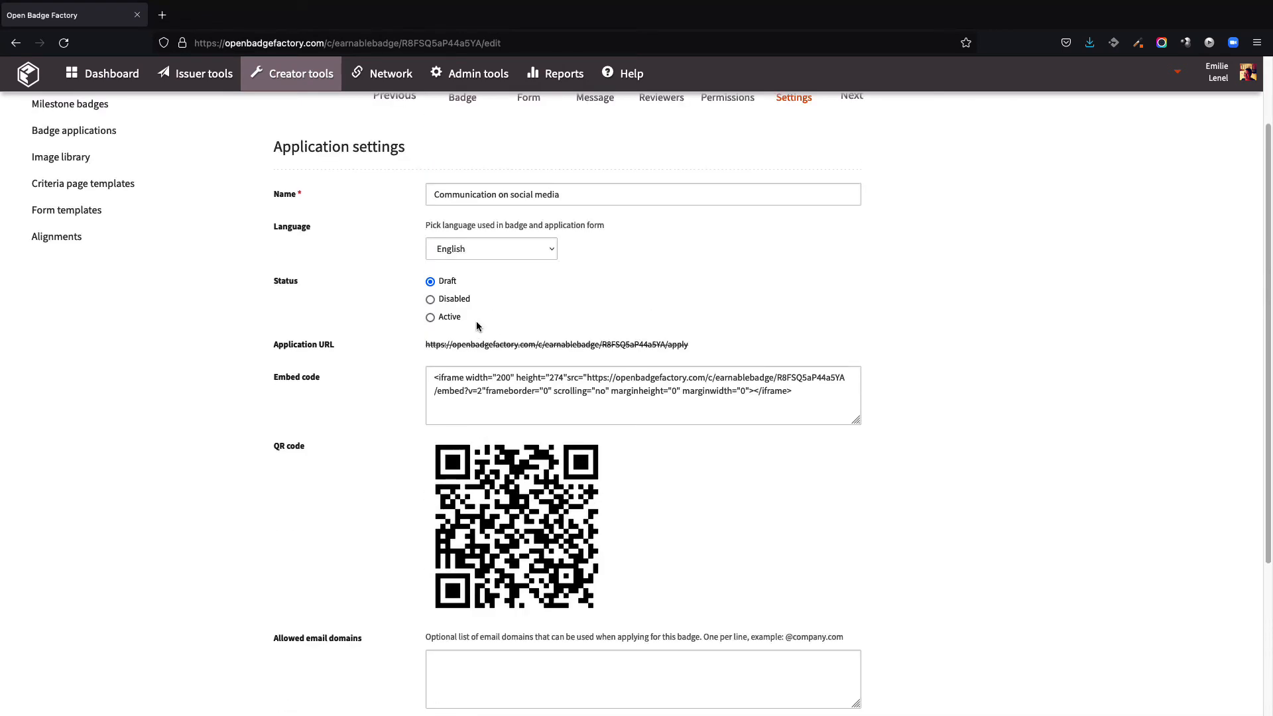
left_click(442, 322)
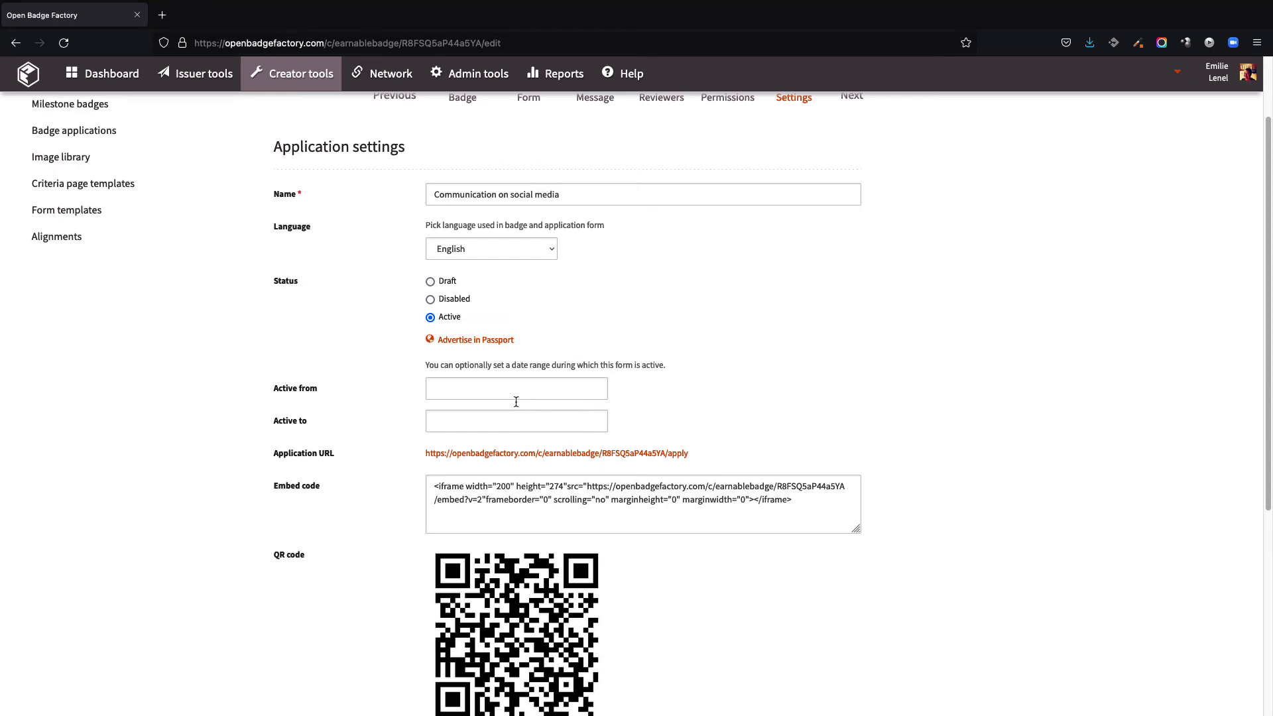
left_click(502, 344)
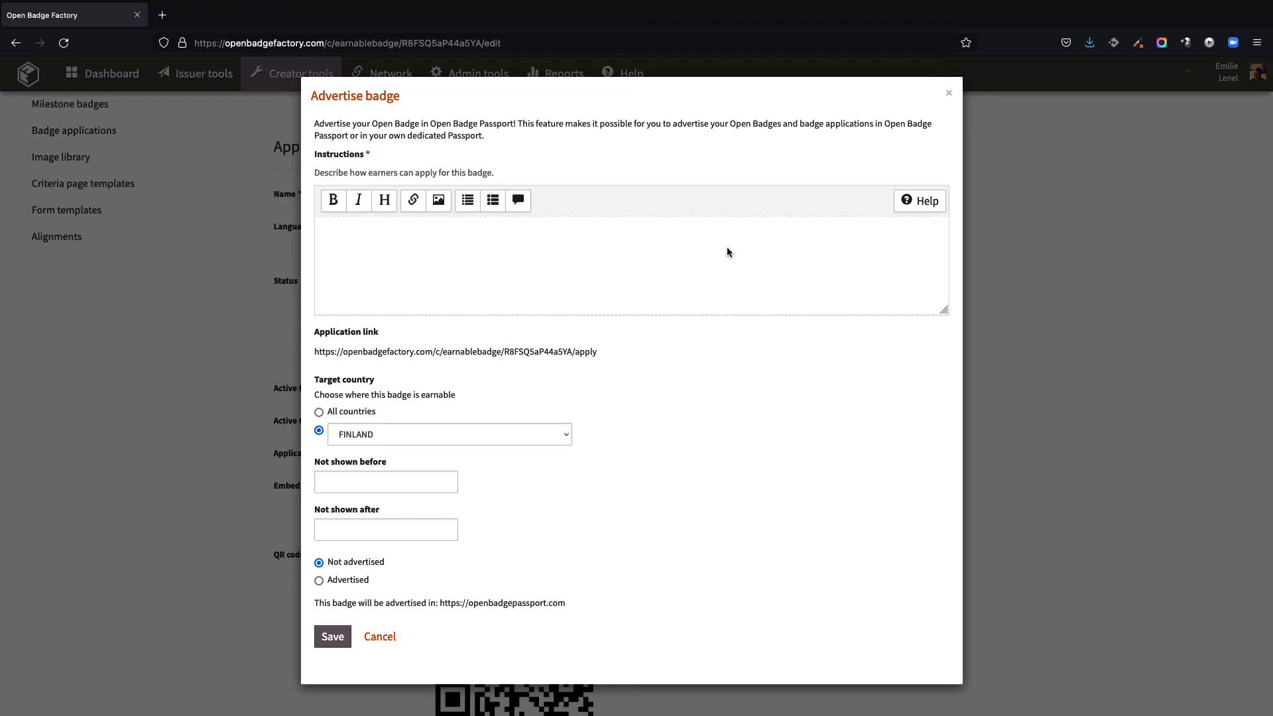
left_click(950, 95)
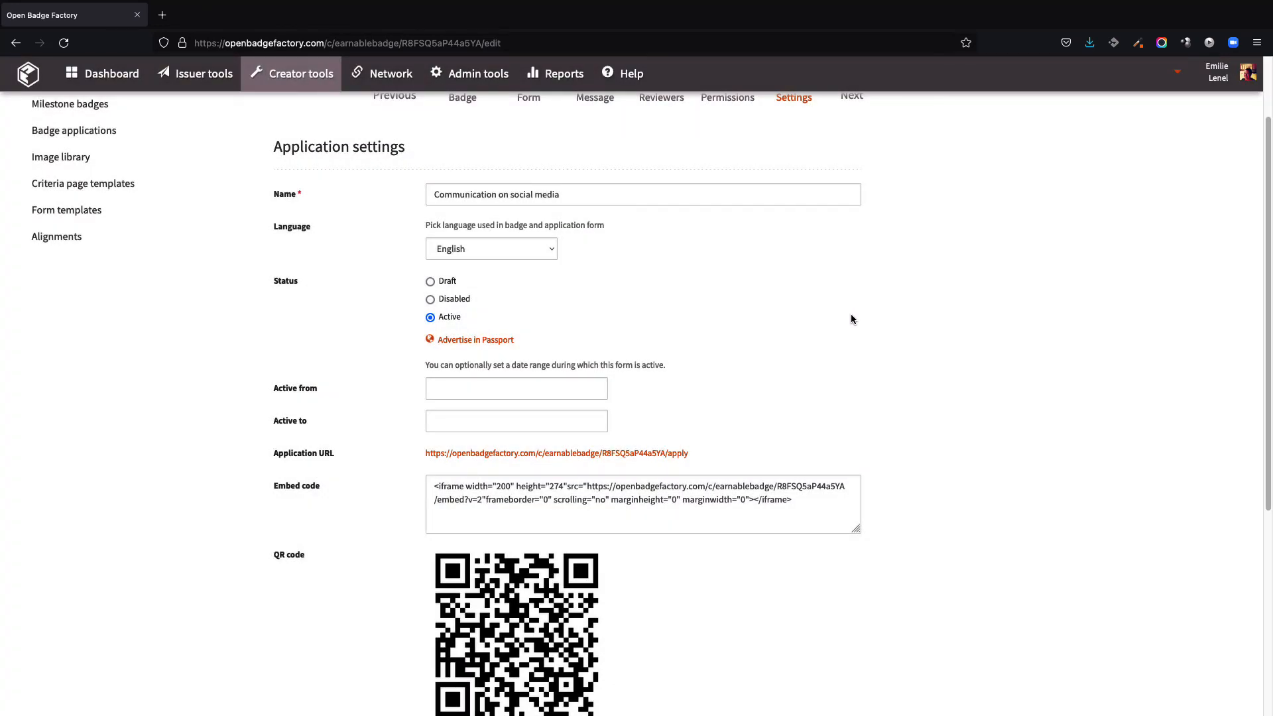
Step: Open the application URL in a new tab and review the public application form
right_click(670, 460)
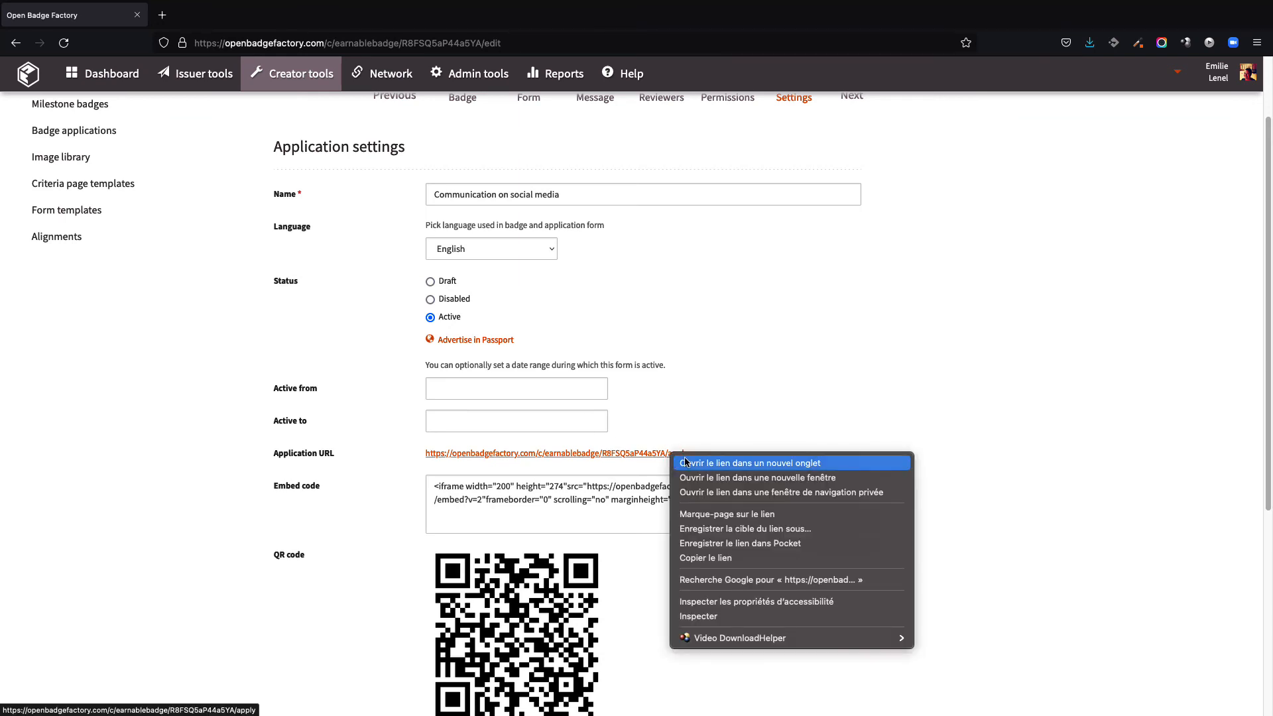
left_click(686, 462)
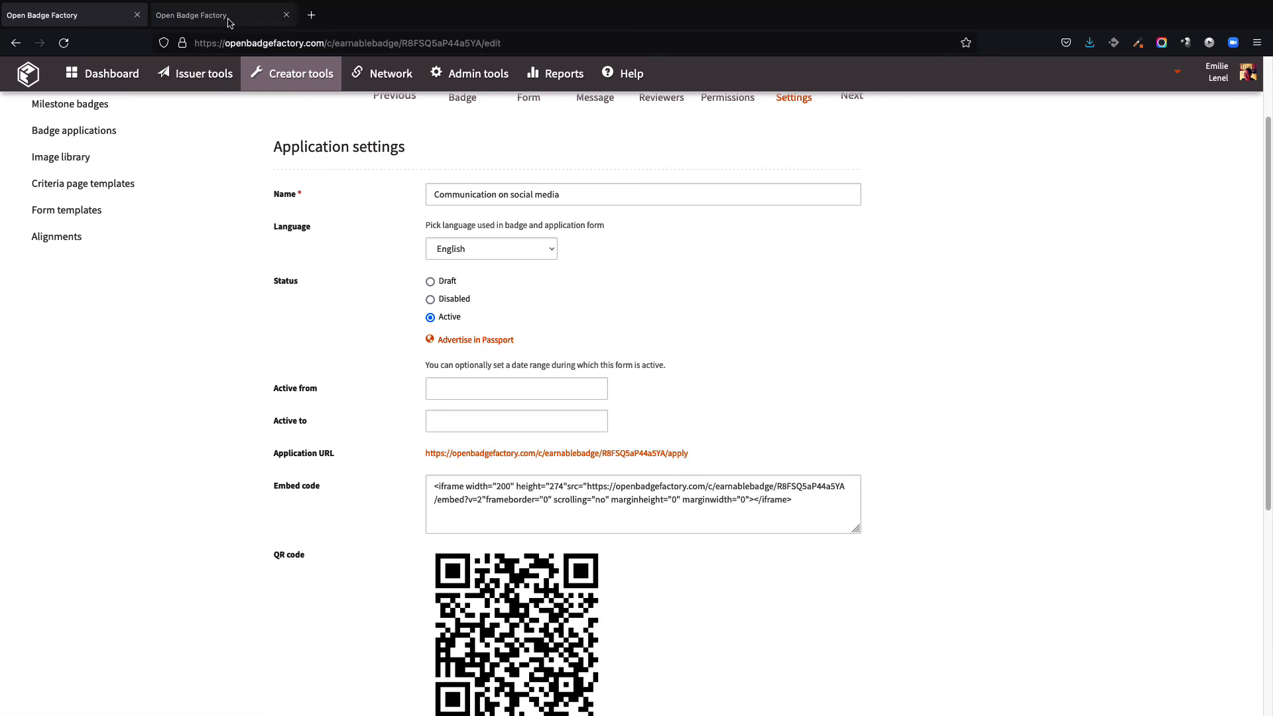
left_click(229, 21)
left_click_drag(1271, 171, 1270, 498)
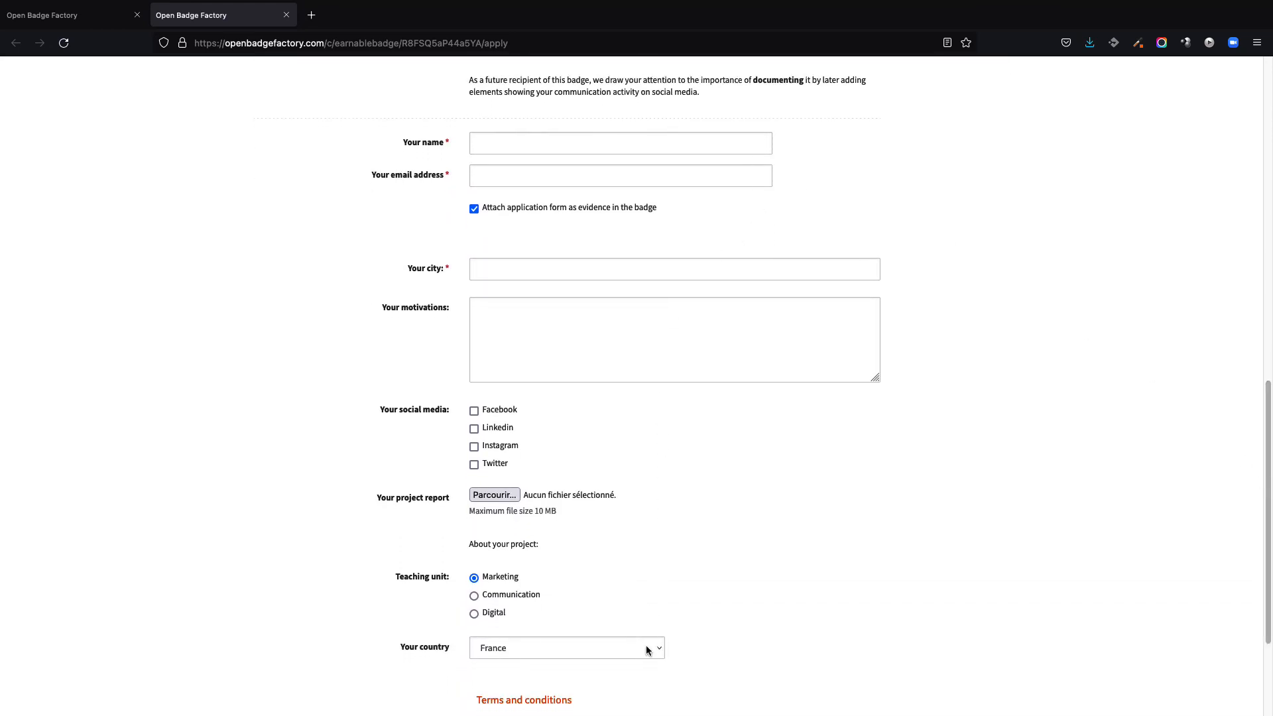
scroll(654, 650, "up", 8)
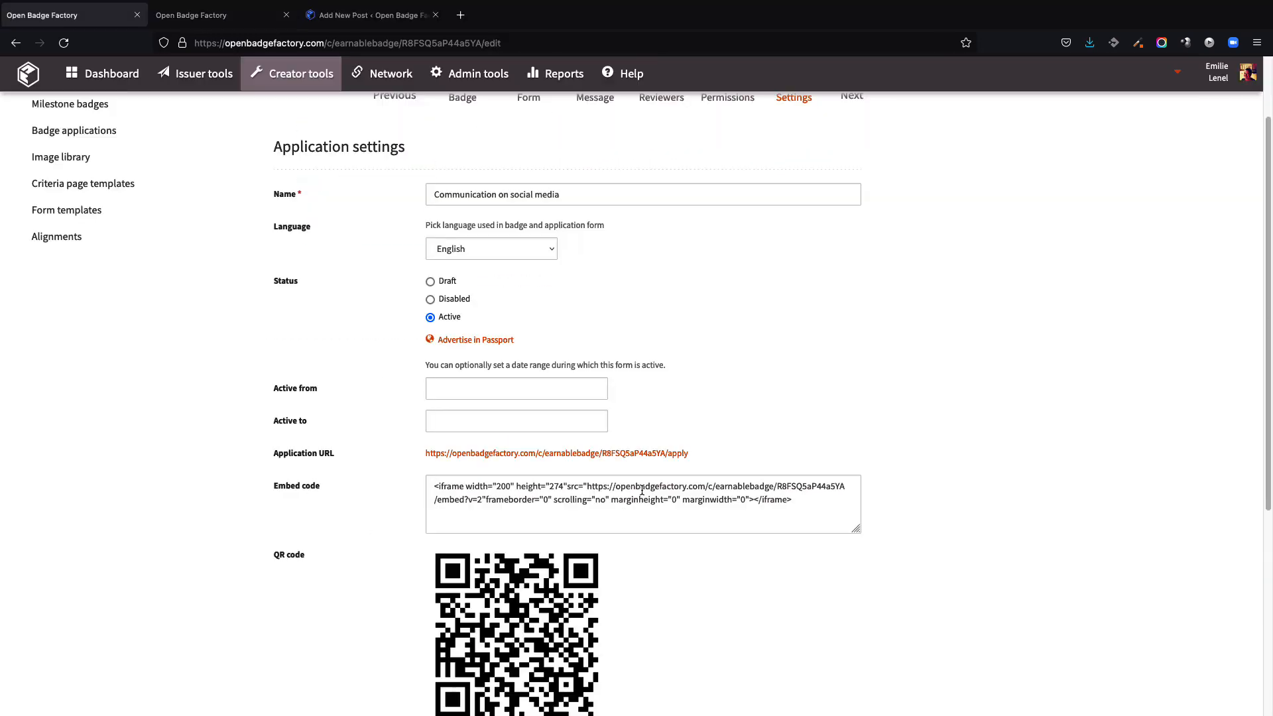
Step: Copy the application's embed code and paste it into a Custom HTML block in the Our badge applications post, then preview it
left_click(642, 490)
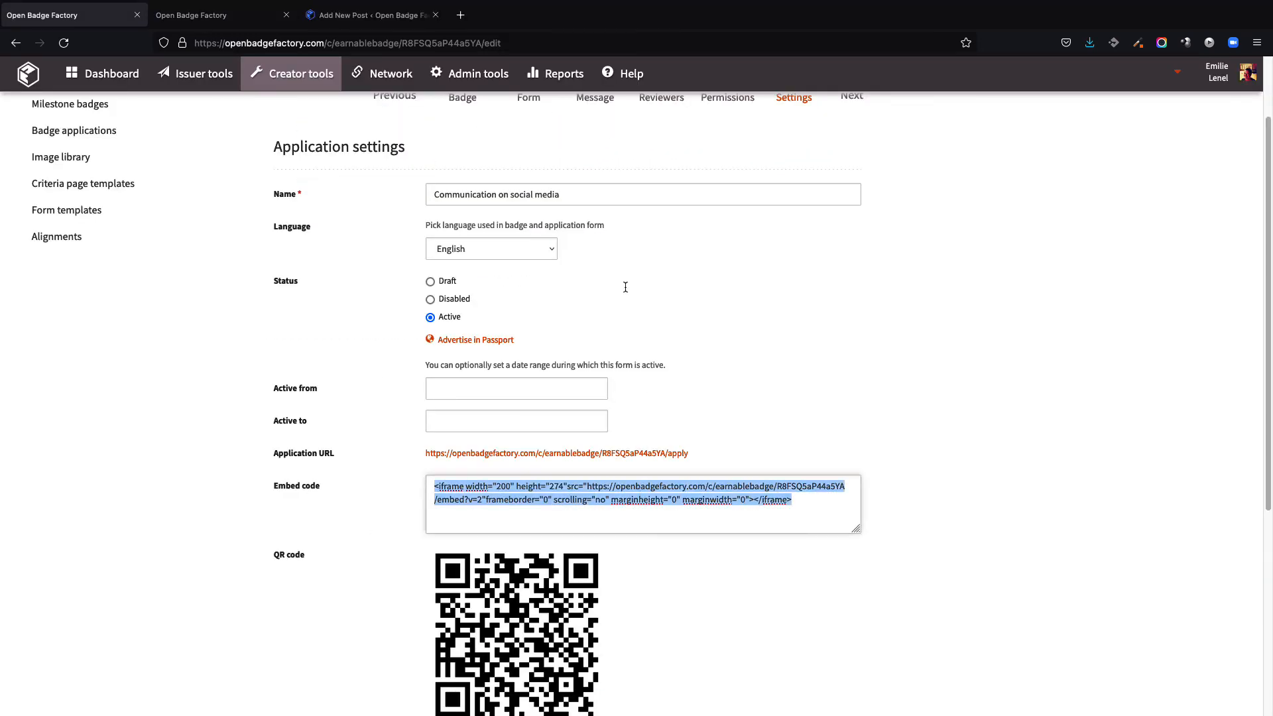
left_click(385, 14)
left_click(717, 249)
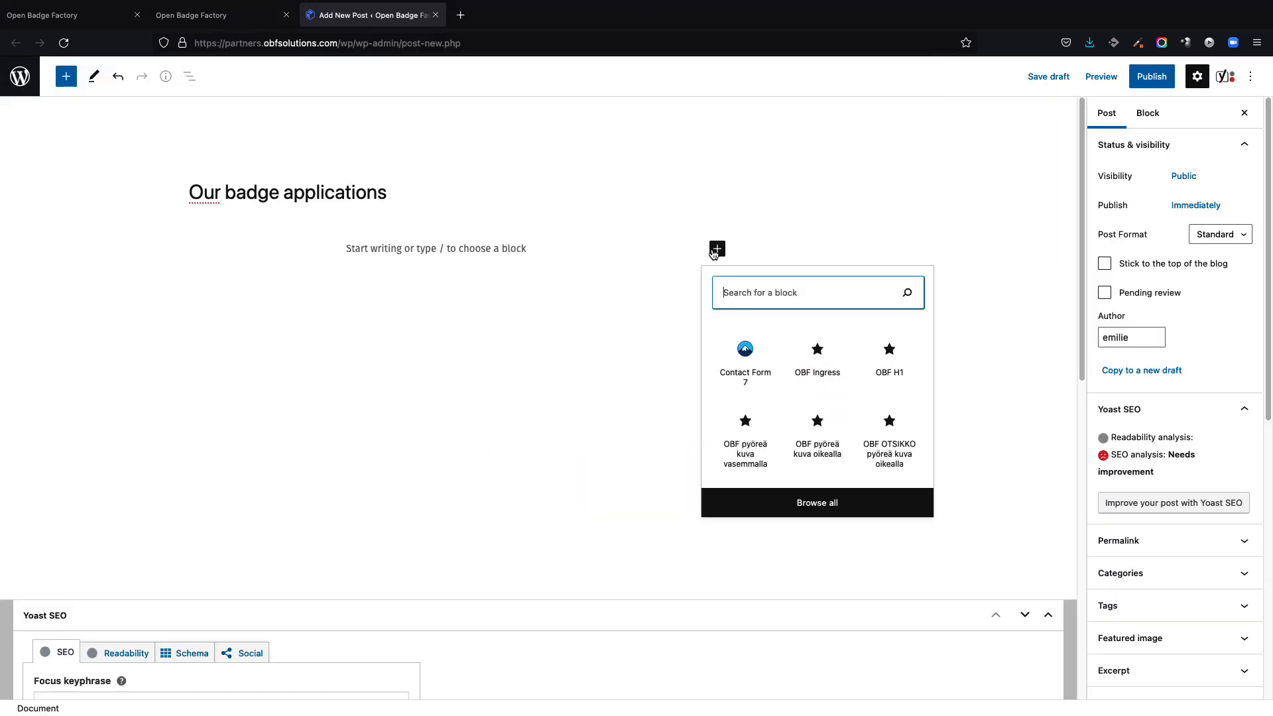
type("html")
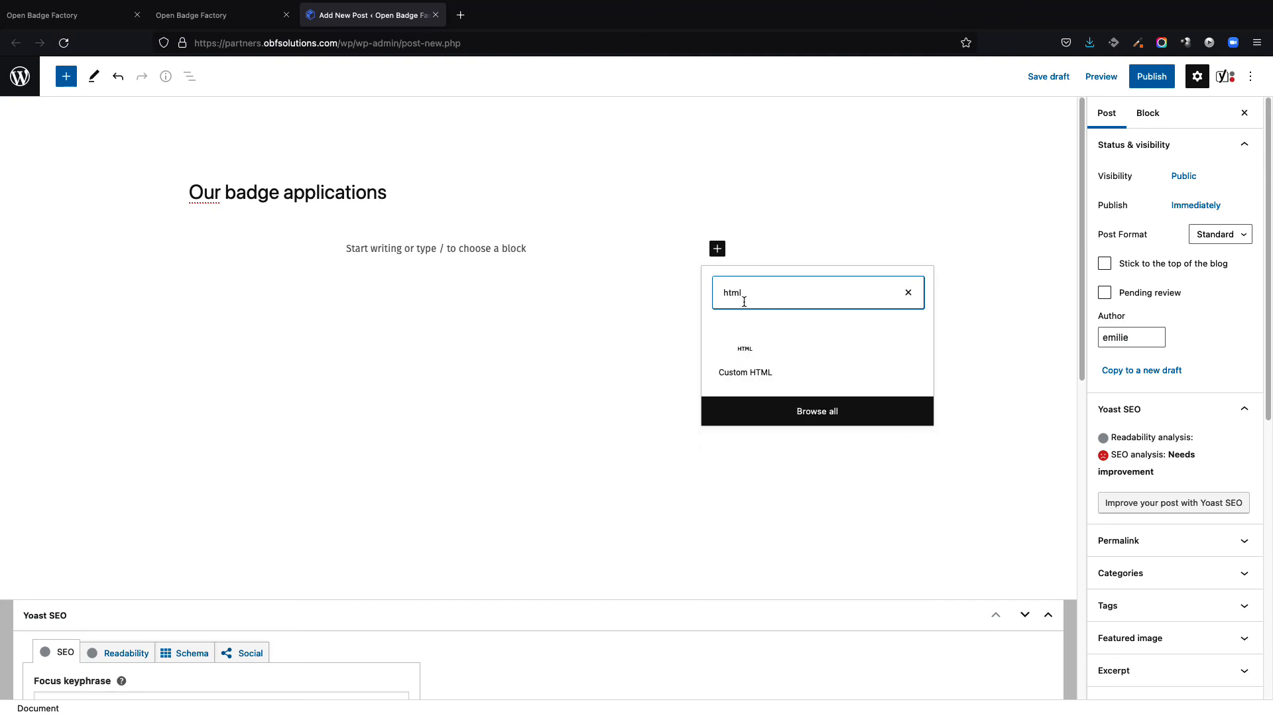
left_click(749, 361)
key("ctrl+v")
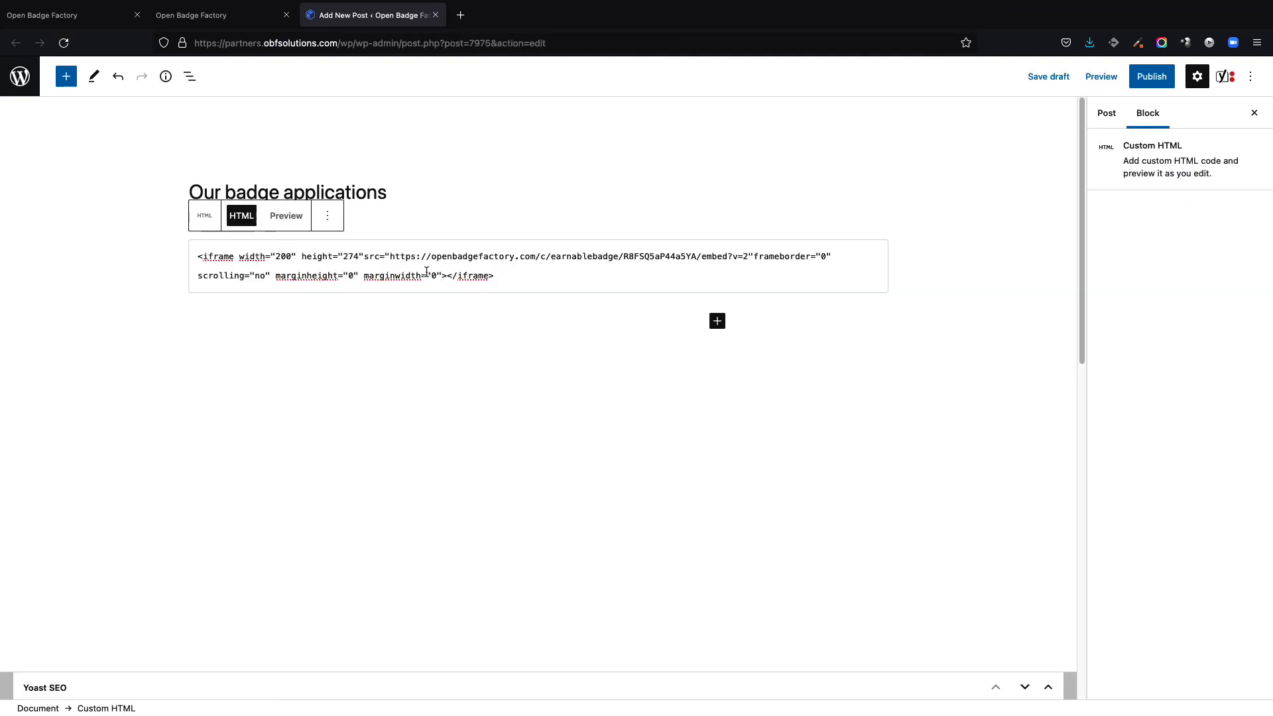
left_click(286, 216)
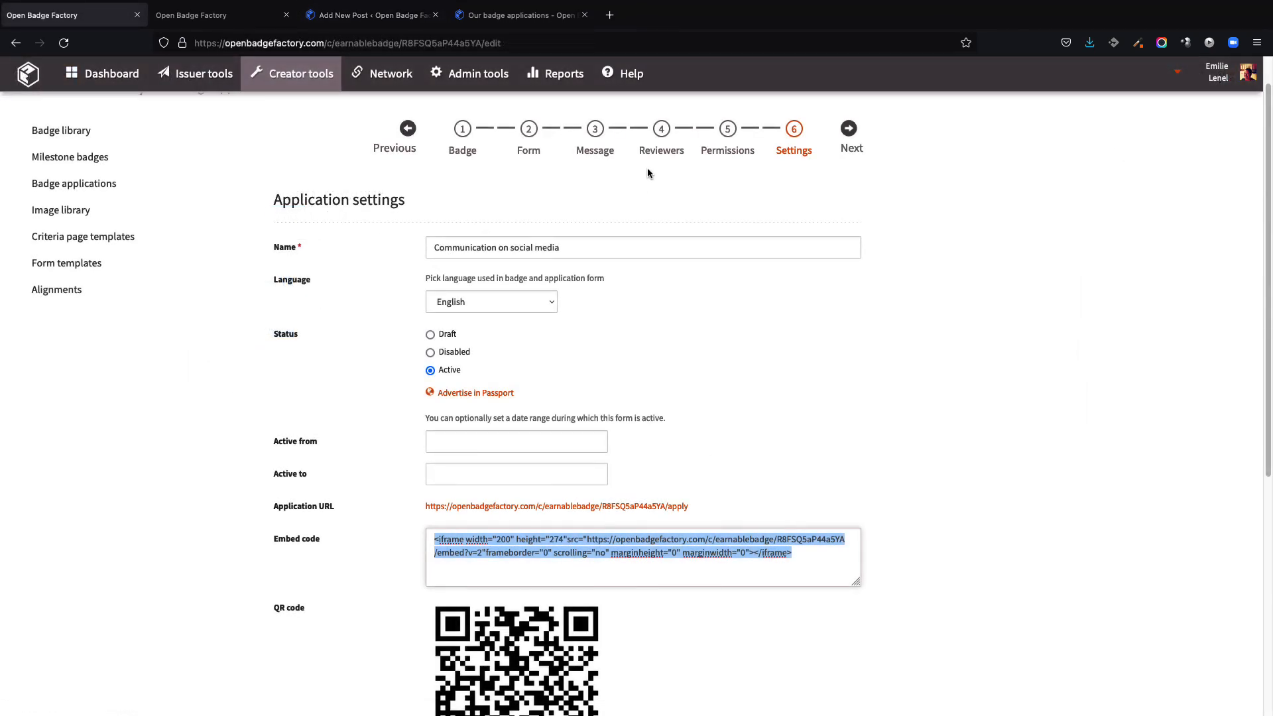
Step: Enable filtering applications using the Teaching unit radio buttons field in the application form
left_click(650, 152)
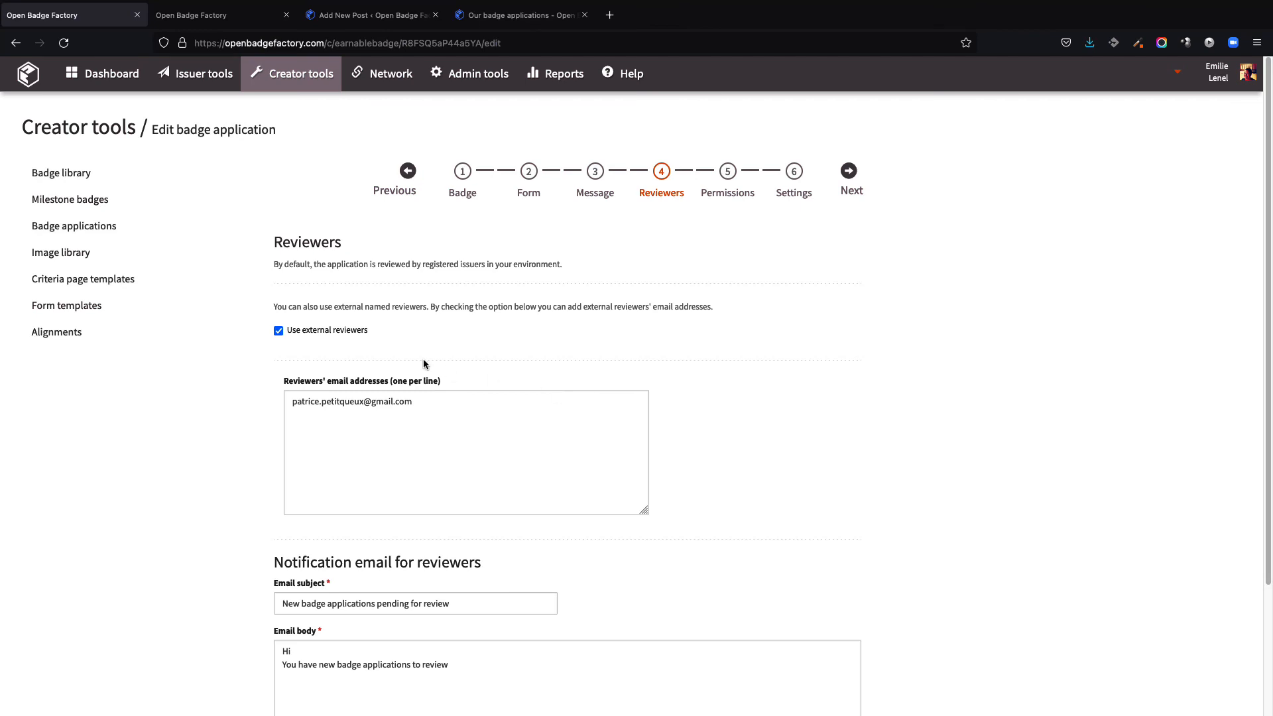
left_click(523, 195)
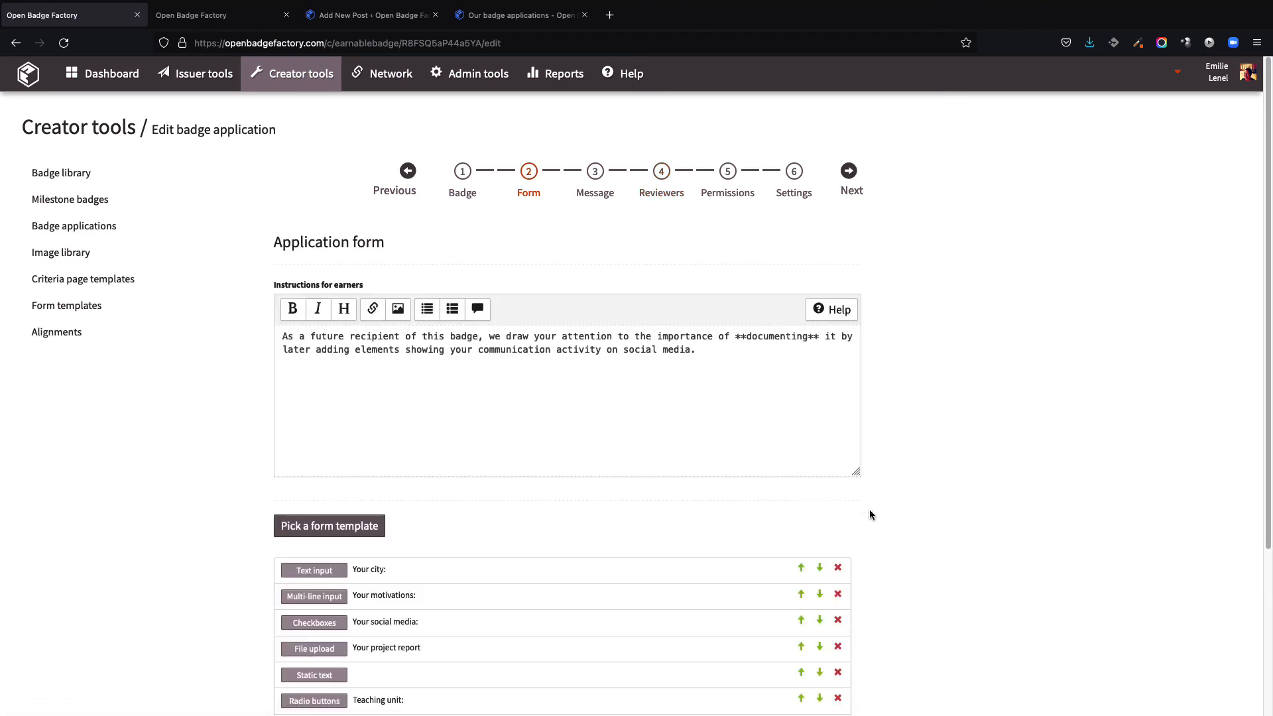
scroll(672, 651, "down", 2)
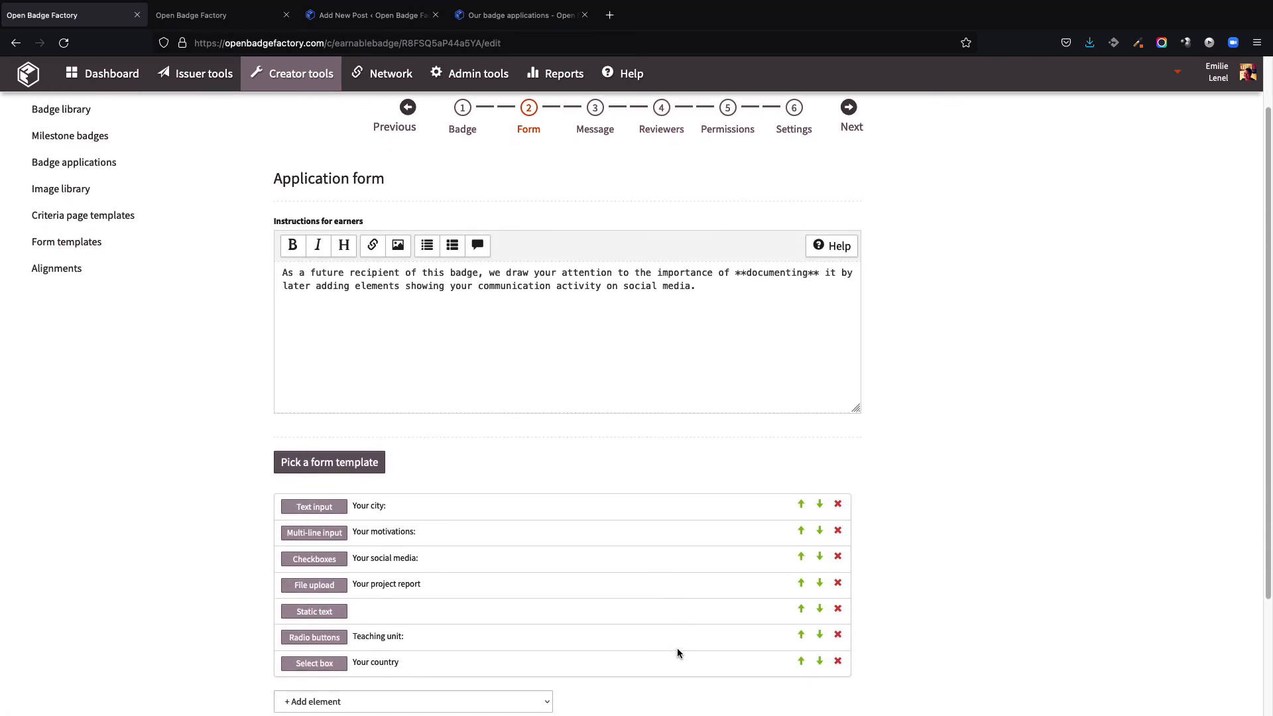
left_click(317, 639)
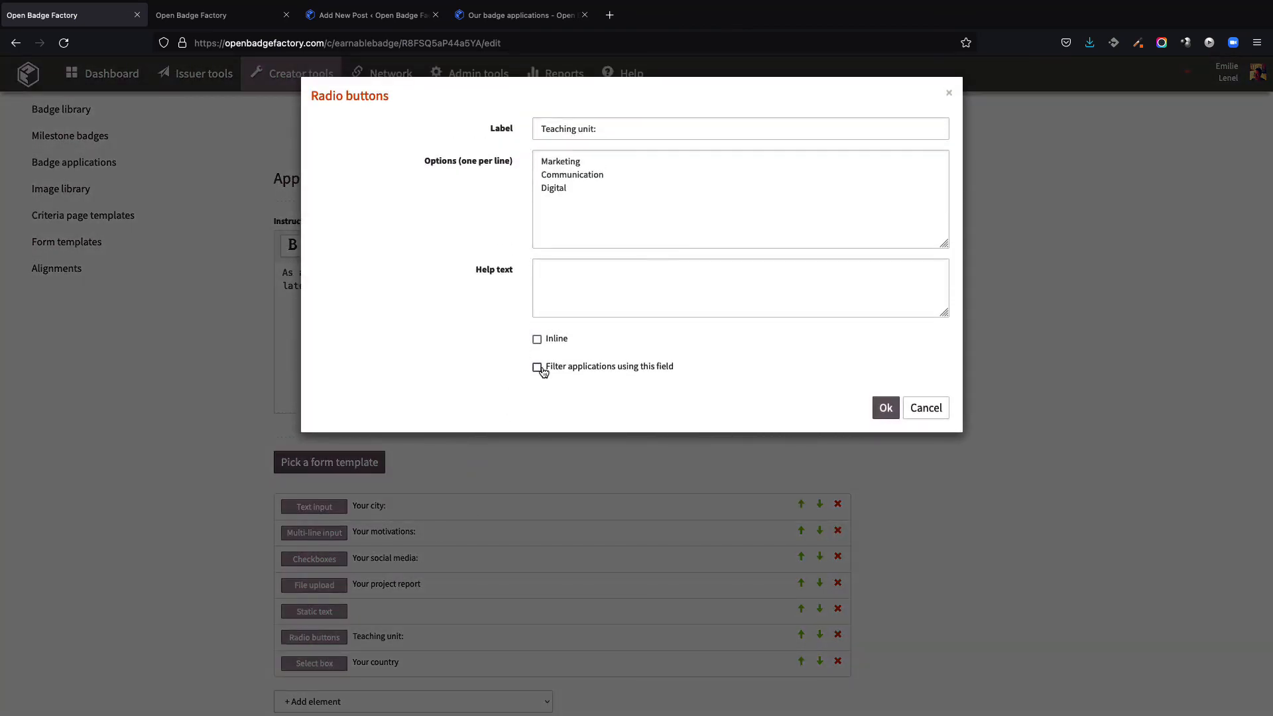
left_click(539, 370)
left_click(886, 408)
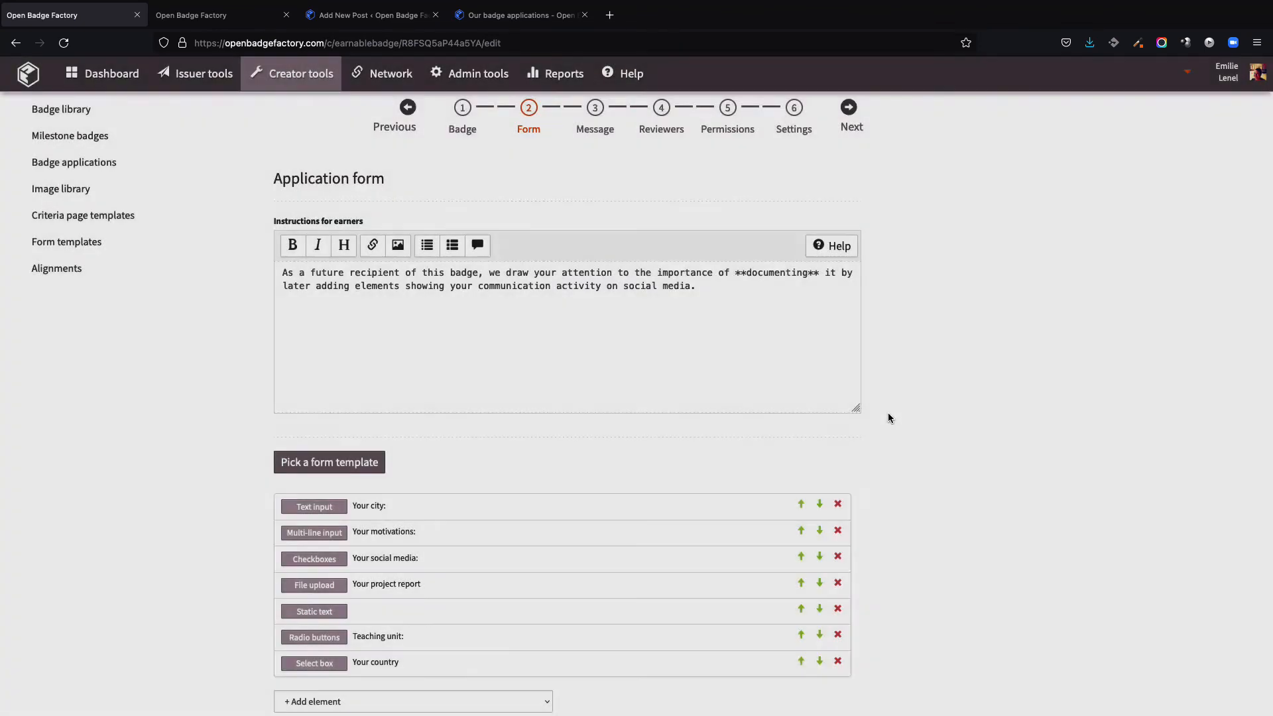
Step: Restrict the existing external reviewer rule to the Marketing teaching unit
left_click(663, 131)
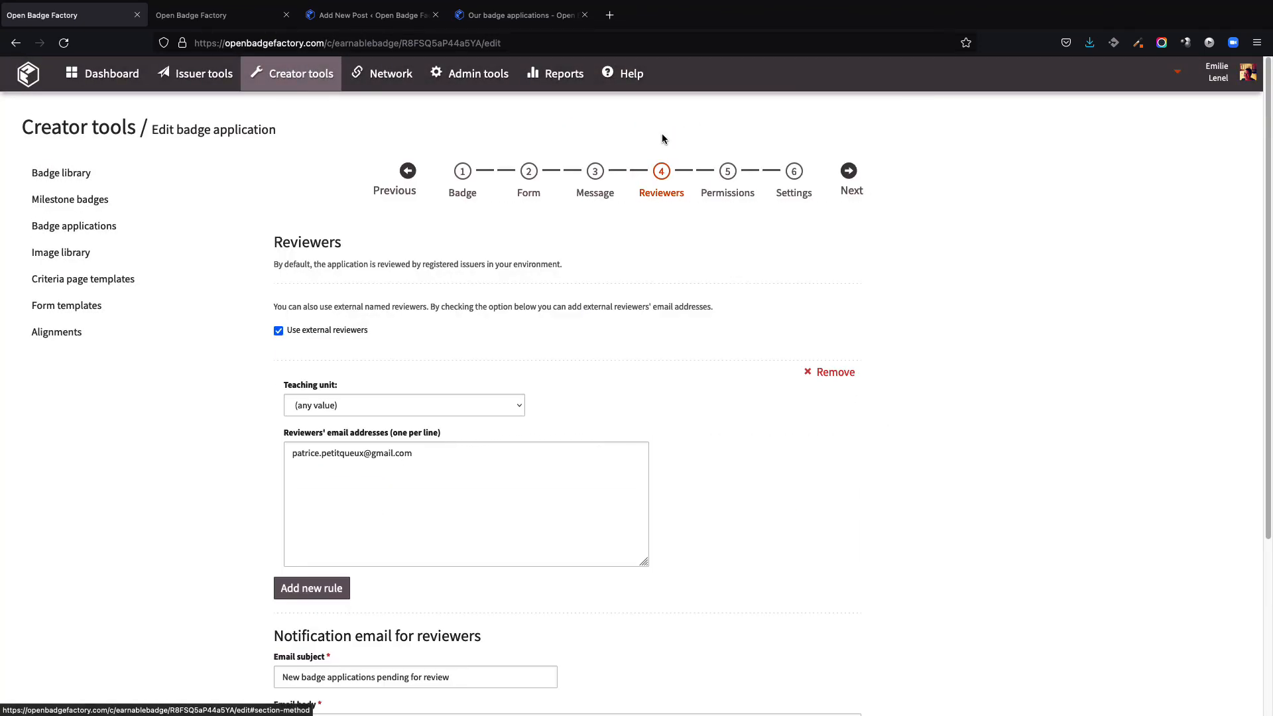
left_click(453, 406)
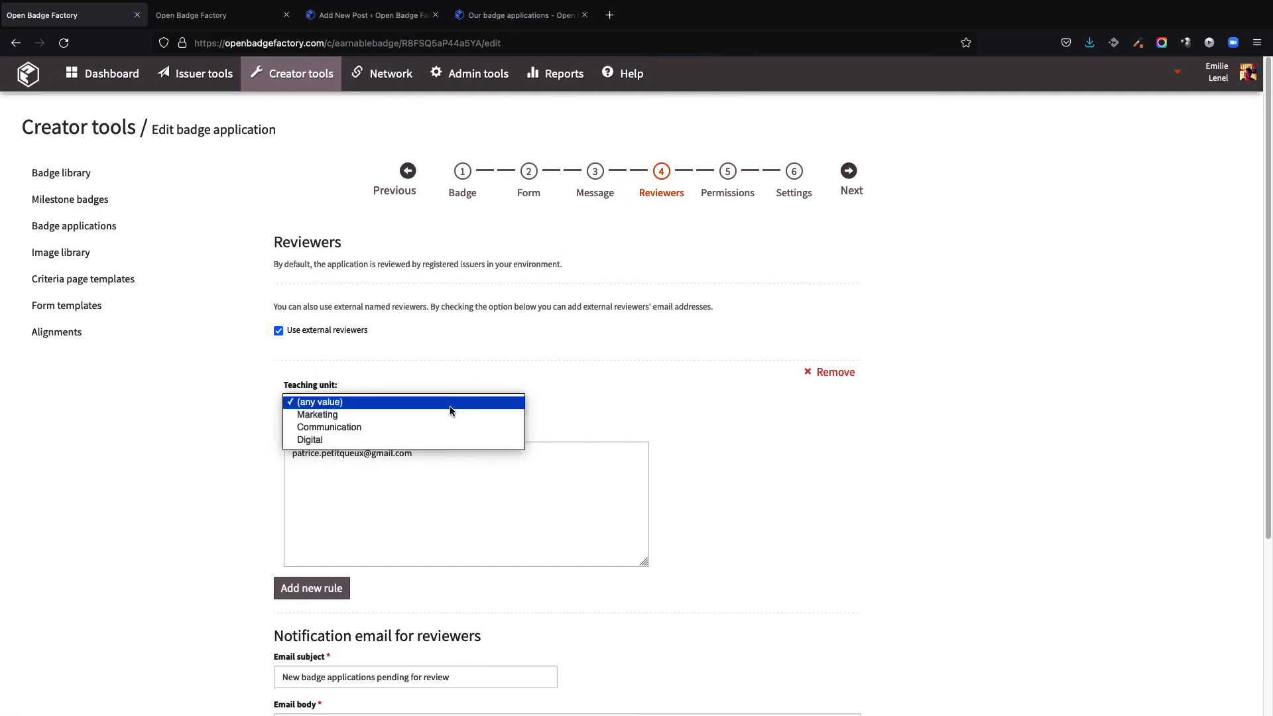
left_click(447, 416)
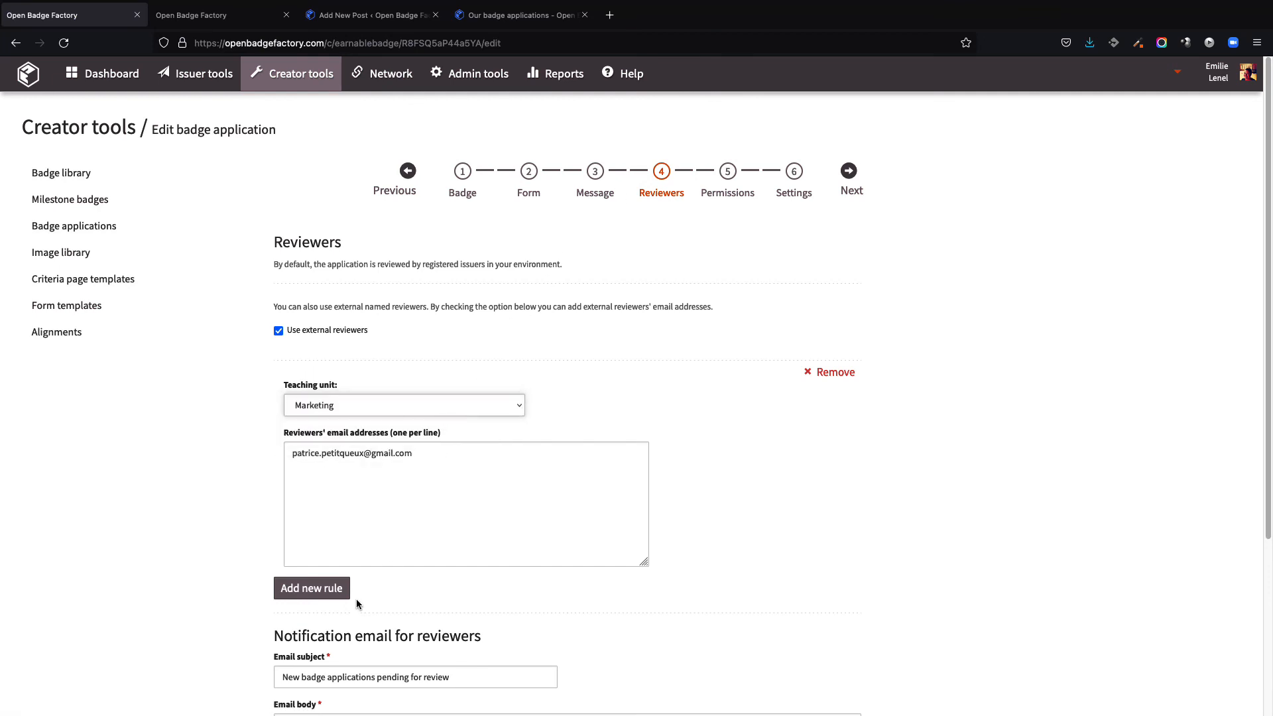
Step: Add a new reviewer rule for the Communication teaching unit and enter the reviewer's e-mail address
left_click(331, 592)
left_click(345, 627)
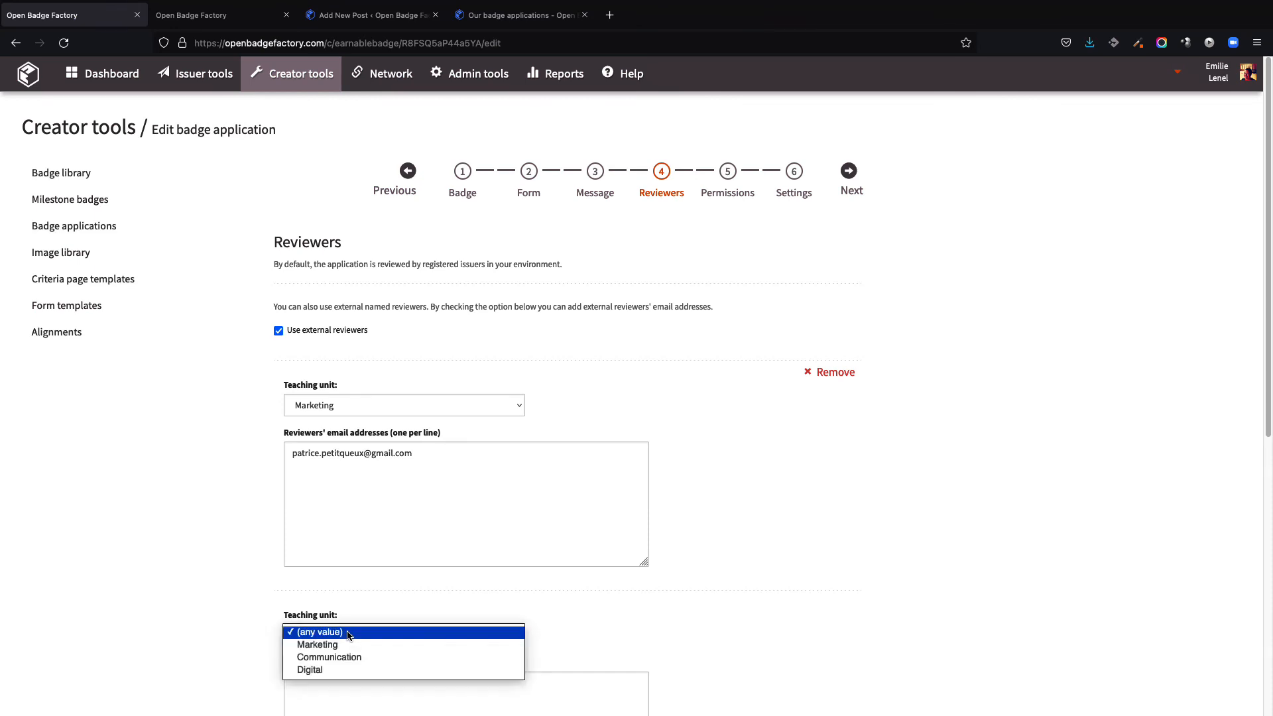
left_click(348, 655)
left_click(372, 686)
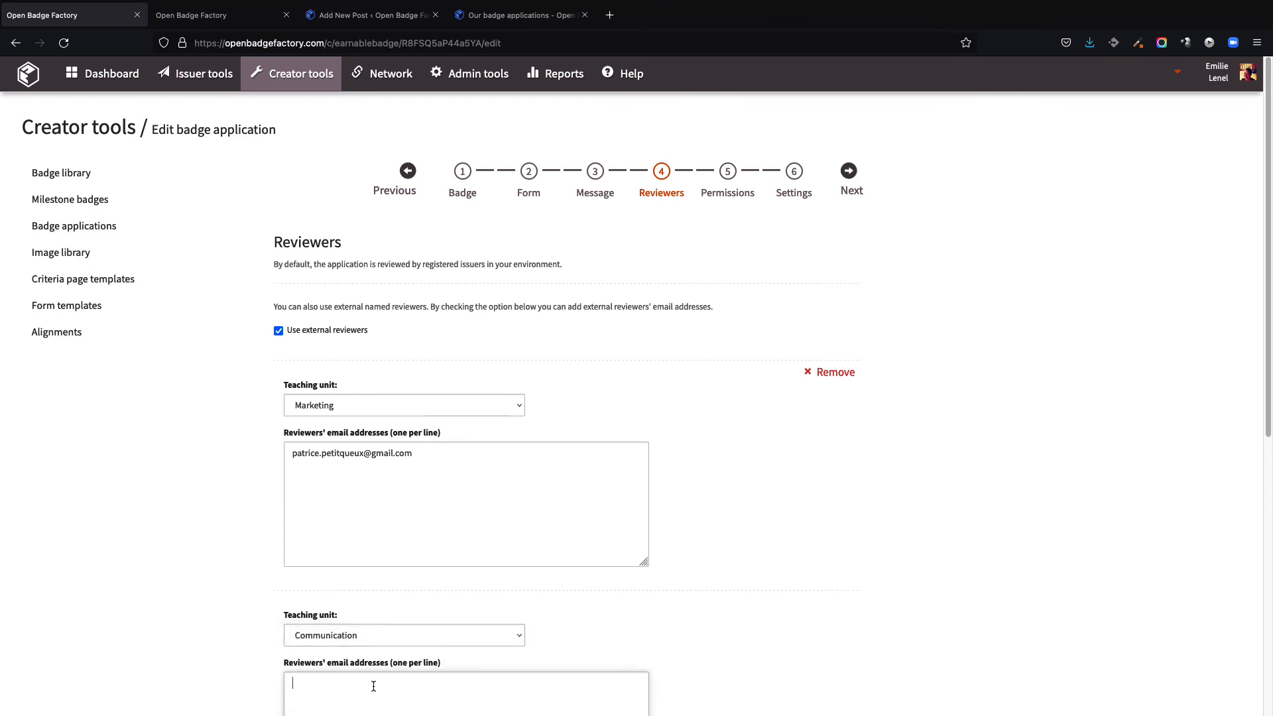
scroll(800, 642, "down", 5)
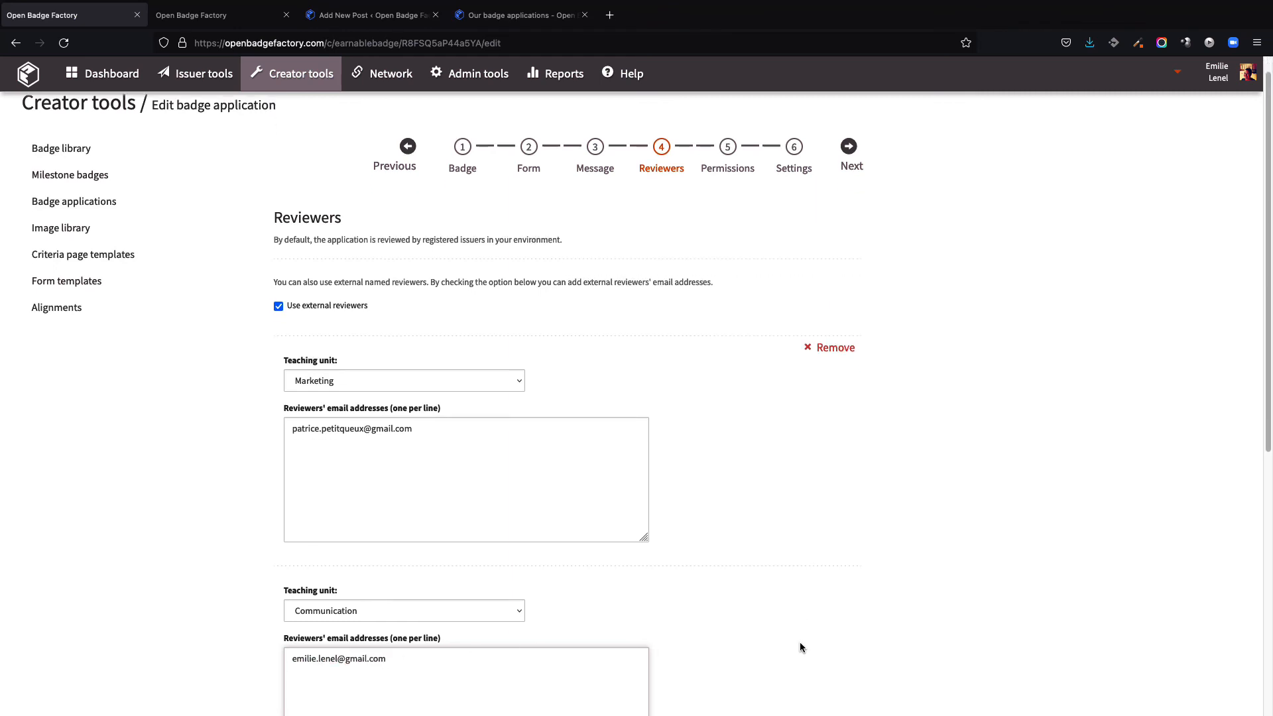